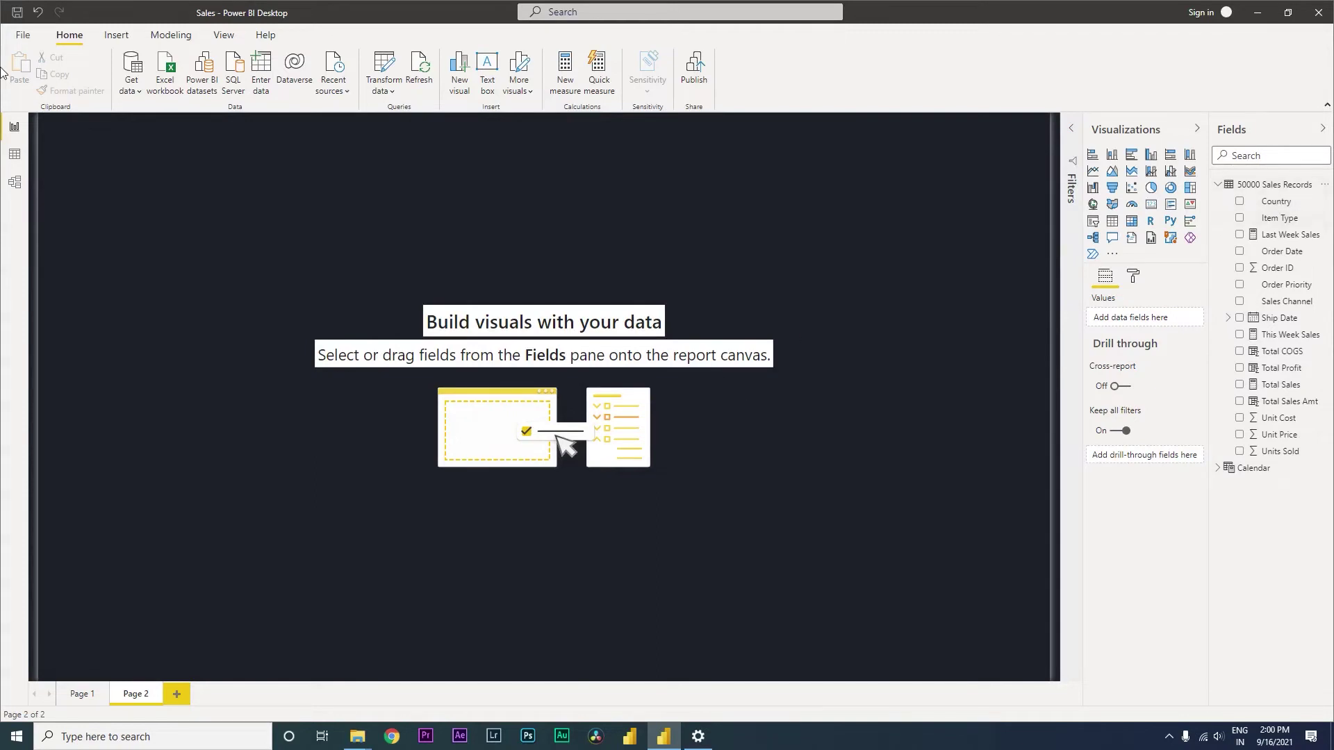
Check the sales data view, then place a blank table visual on Page 2 and enlarge it
click(15, 153)
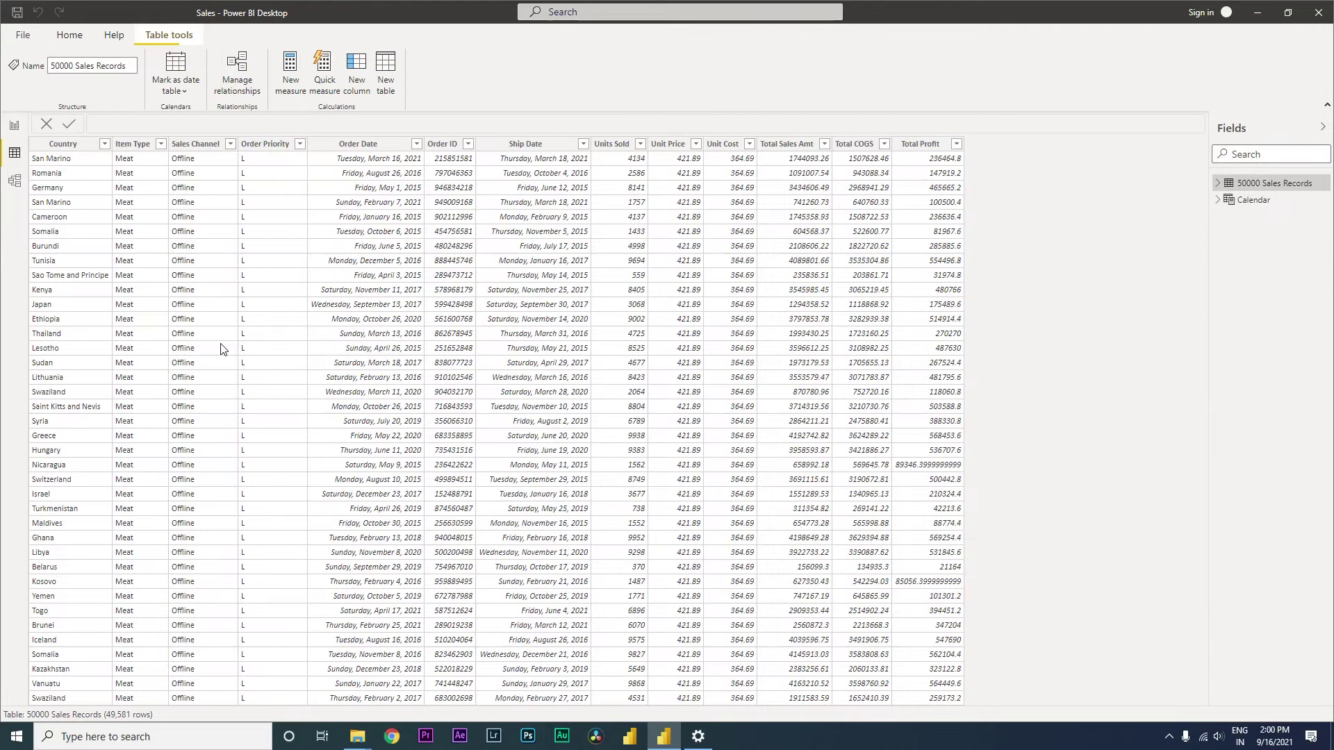
mouse_move(743, 289)
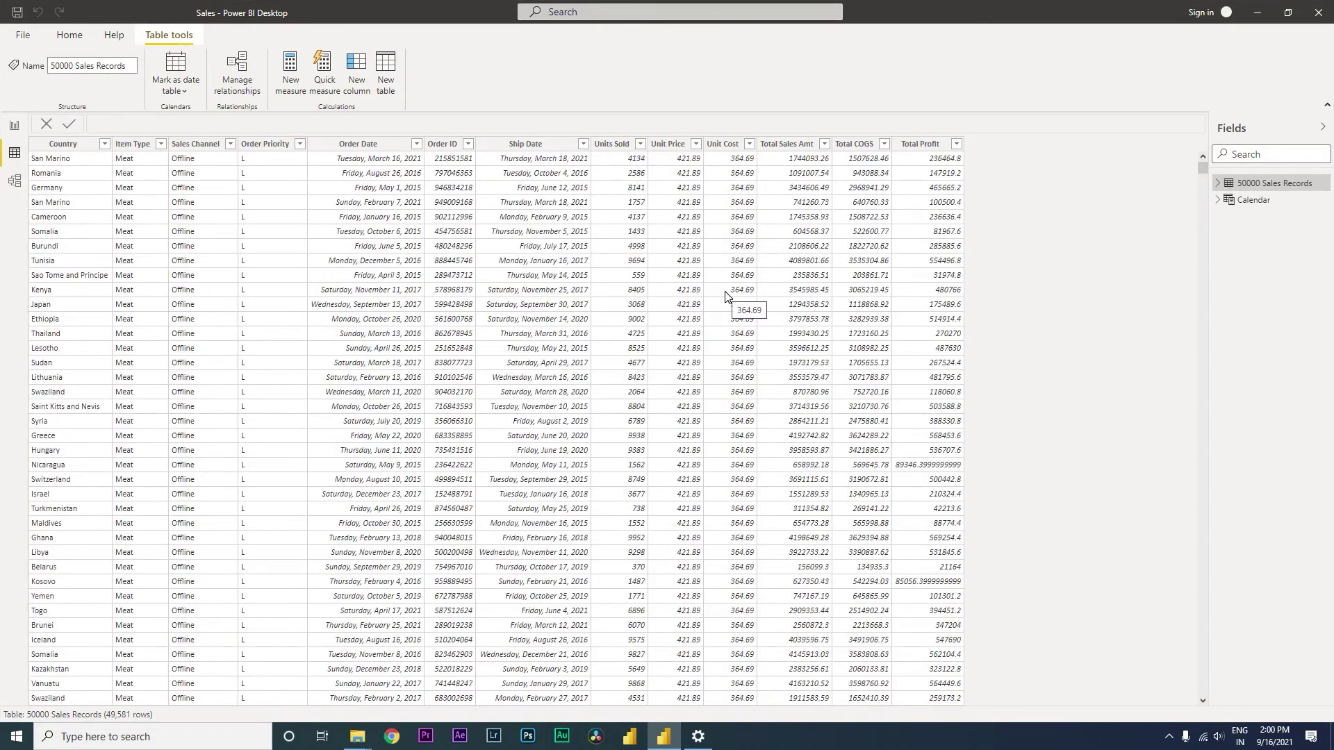
click(14, 125)
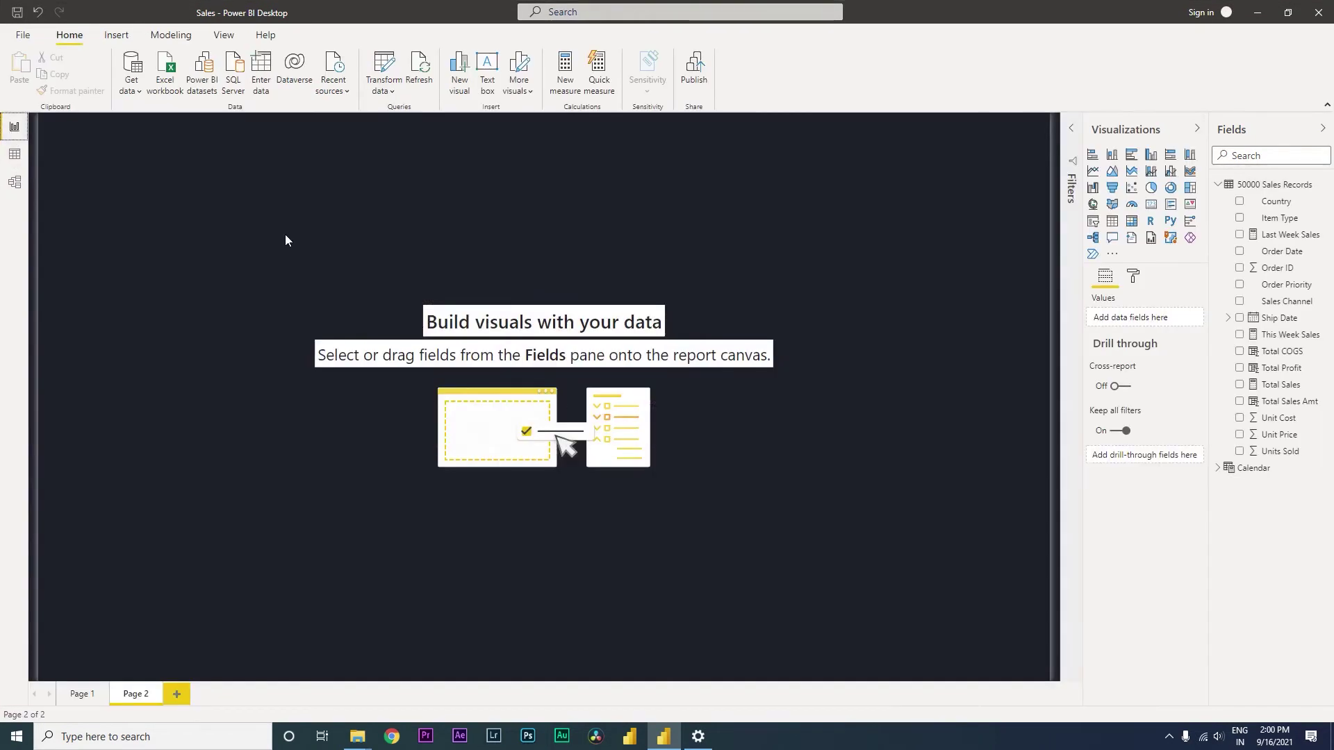
click(1111, 221)
mouse_move(265, 331)
mouse_down()
mouse_move(327, 416)
mouse_move(567, 586)
mouse_up()
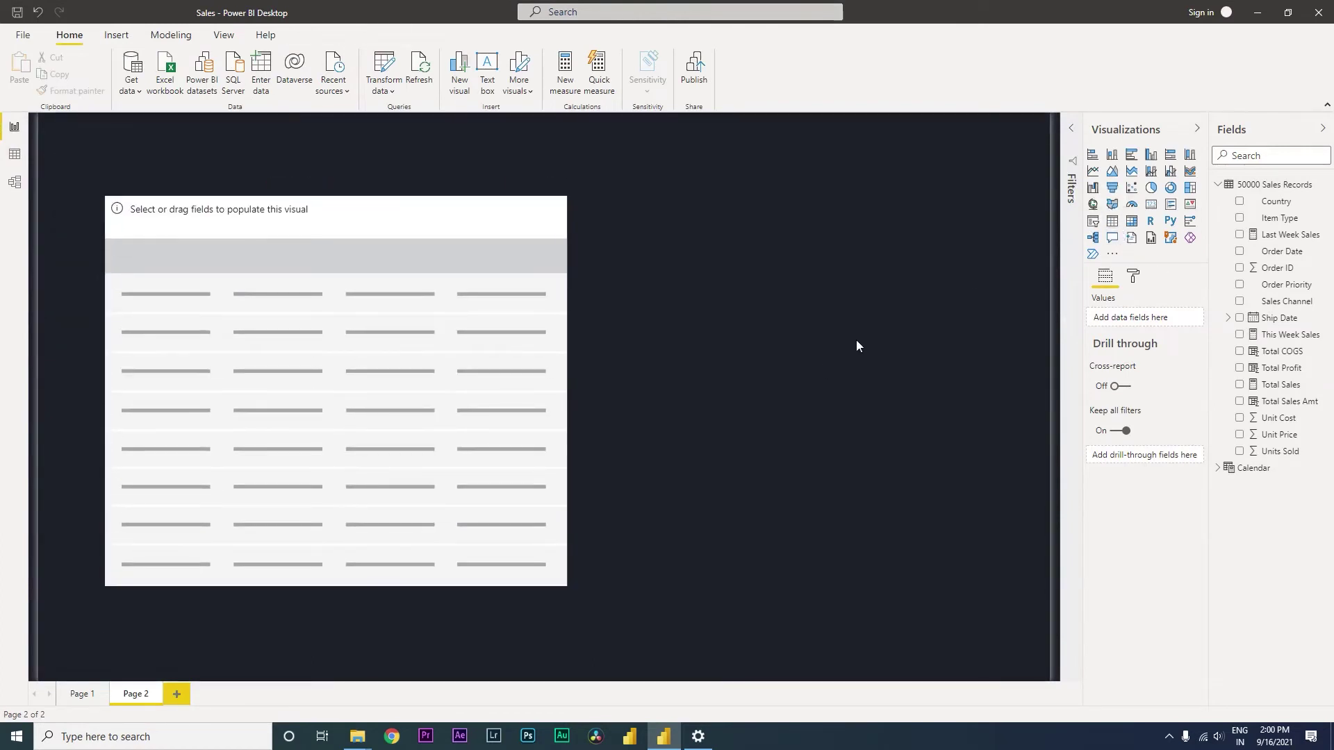
Create a Running total quick measure of Total Sales Amt accumulated over Order Date
click(1326, 184)
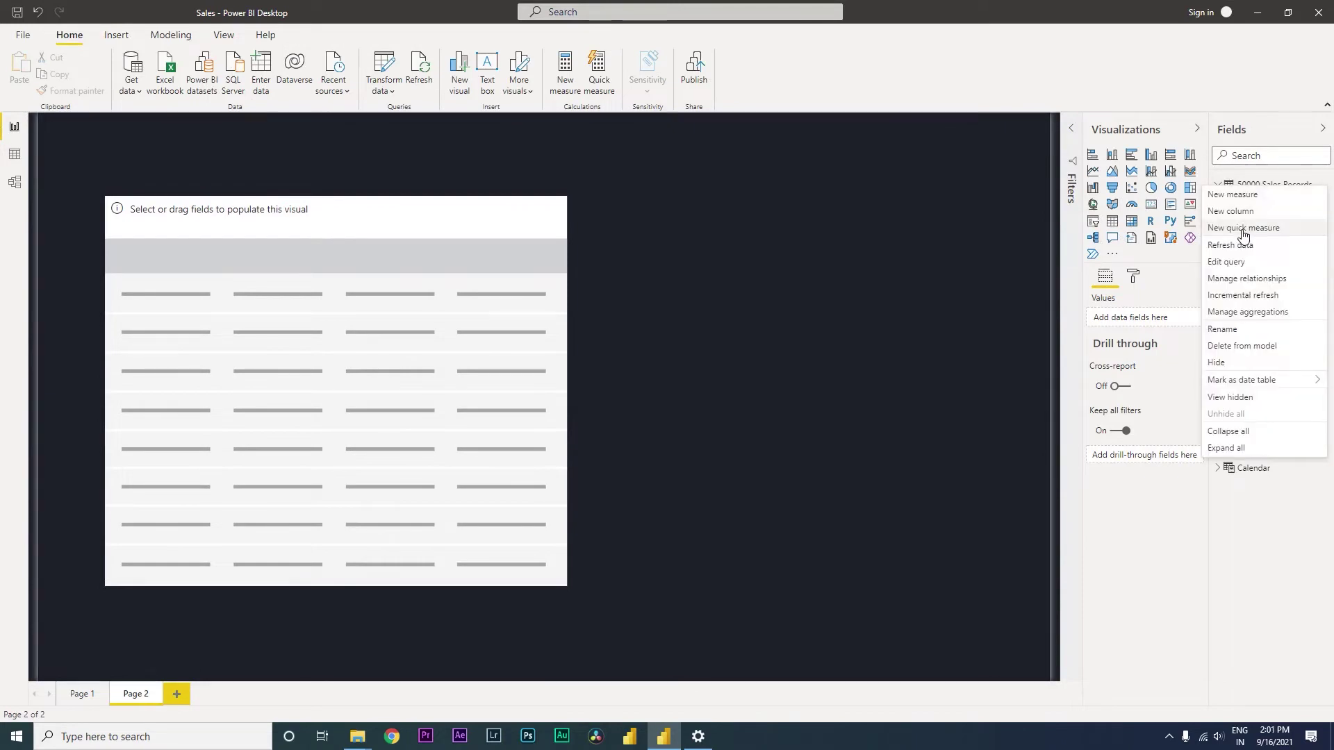
key(Escape)
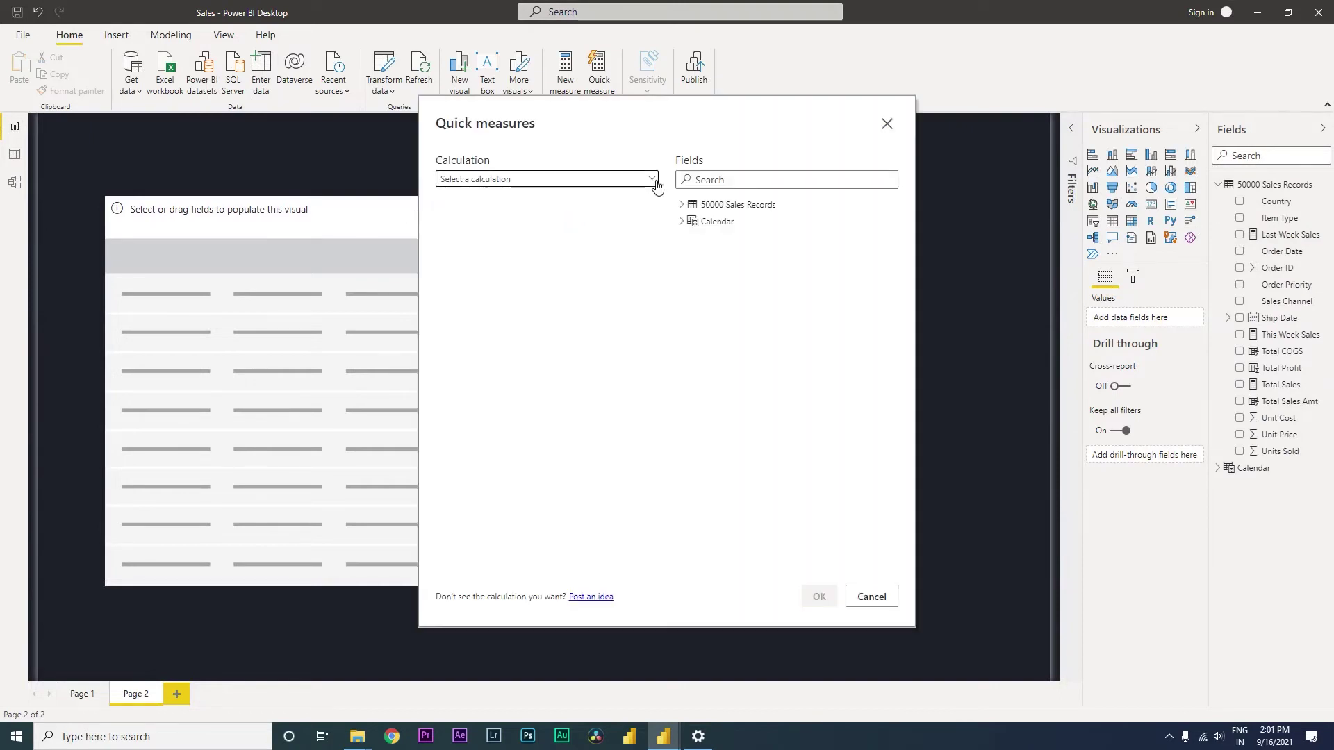
click(654, 180)
drag(654, 222, 654, 295)
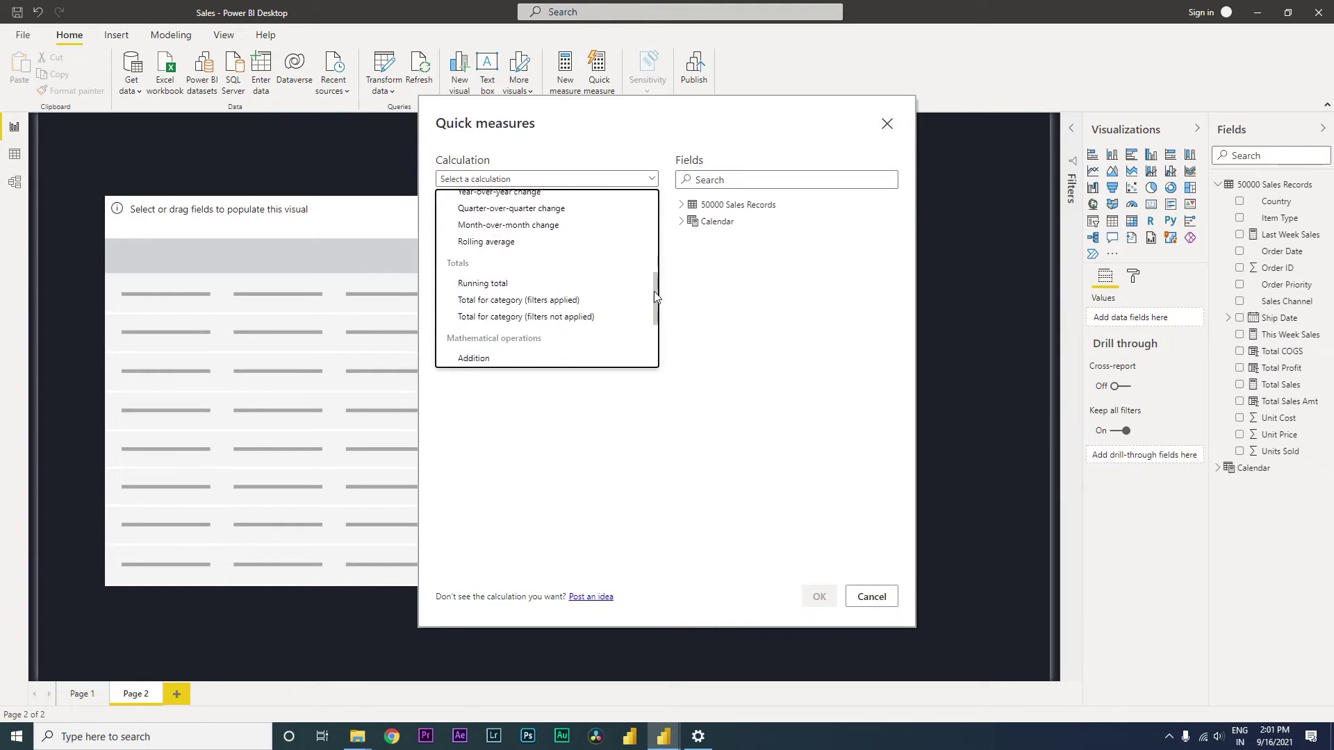
click(482, 284)
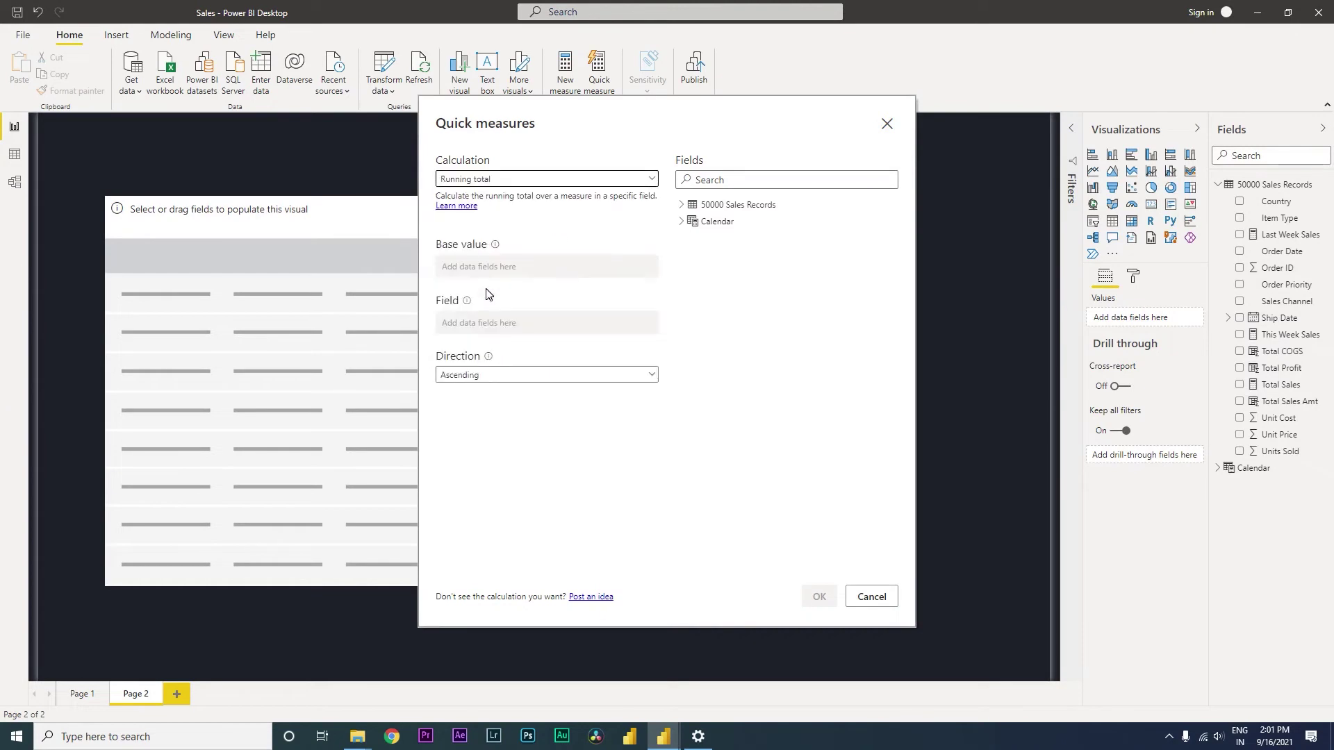
click(683, 204)
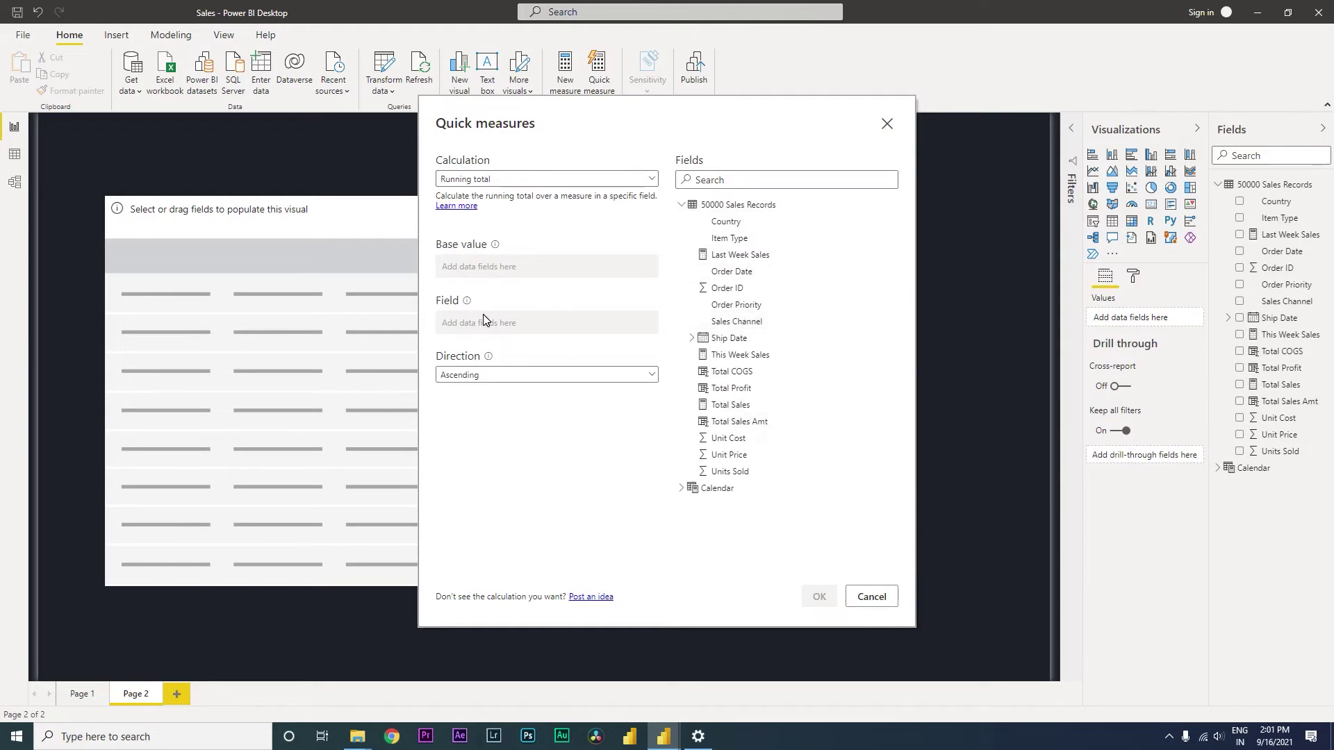
drag(733, 272, 521, 325)
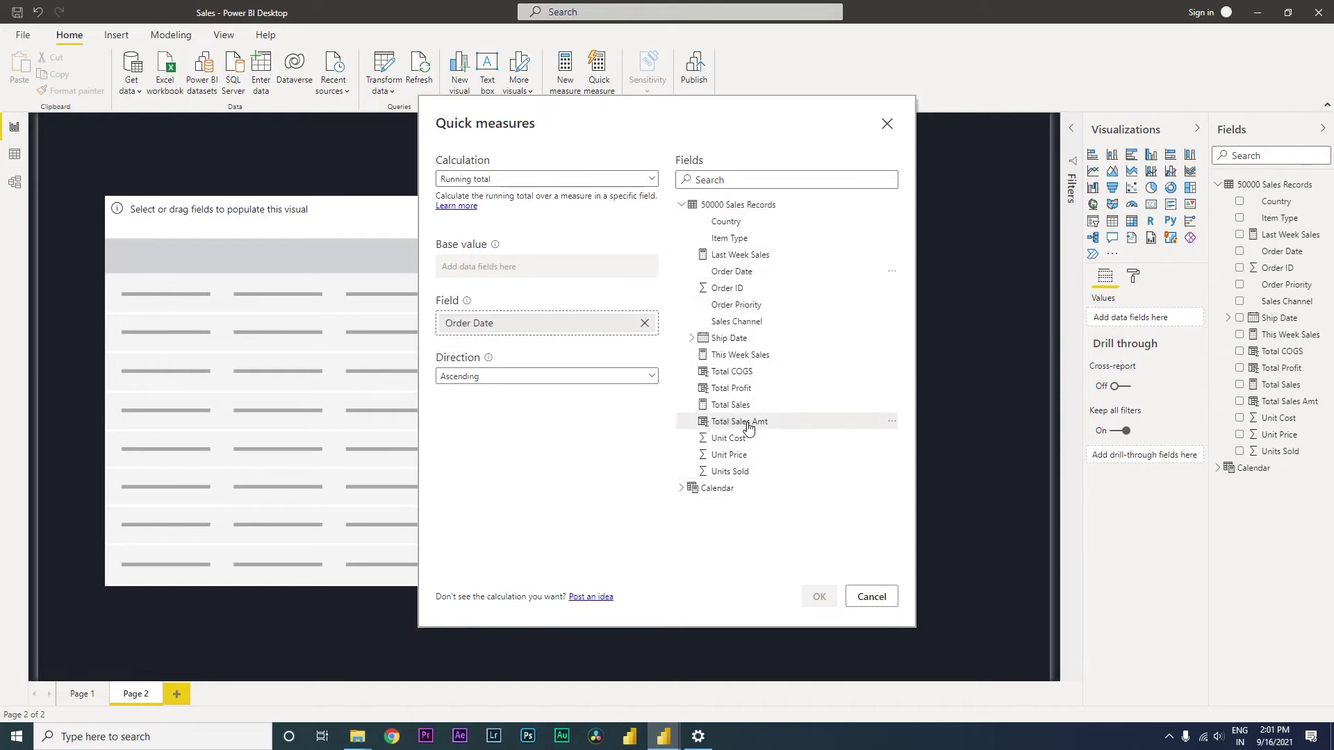
drag(748, 425, 511, 267)
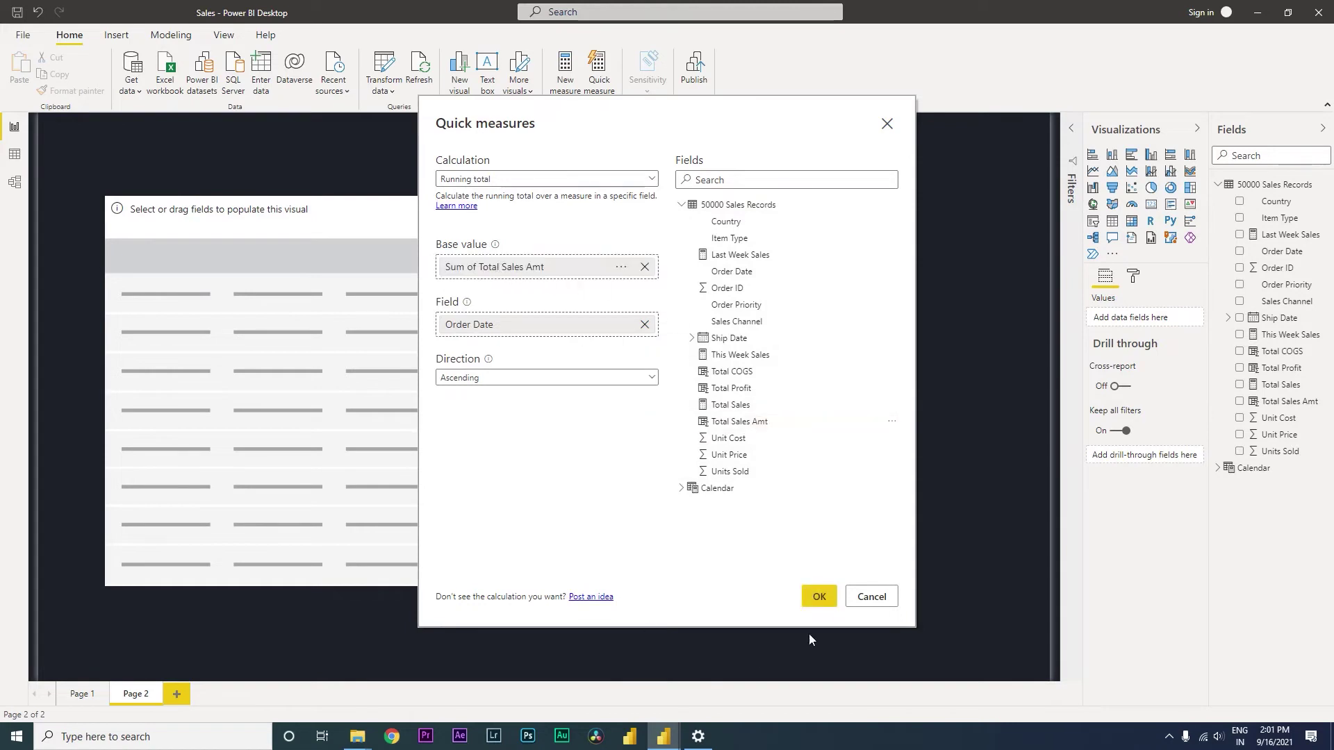
click(819, 597)
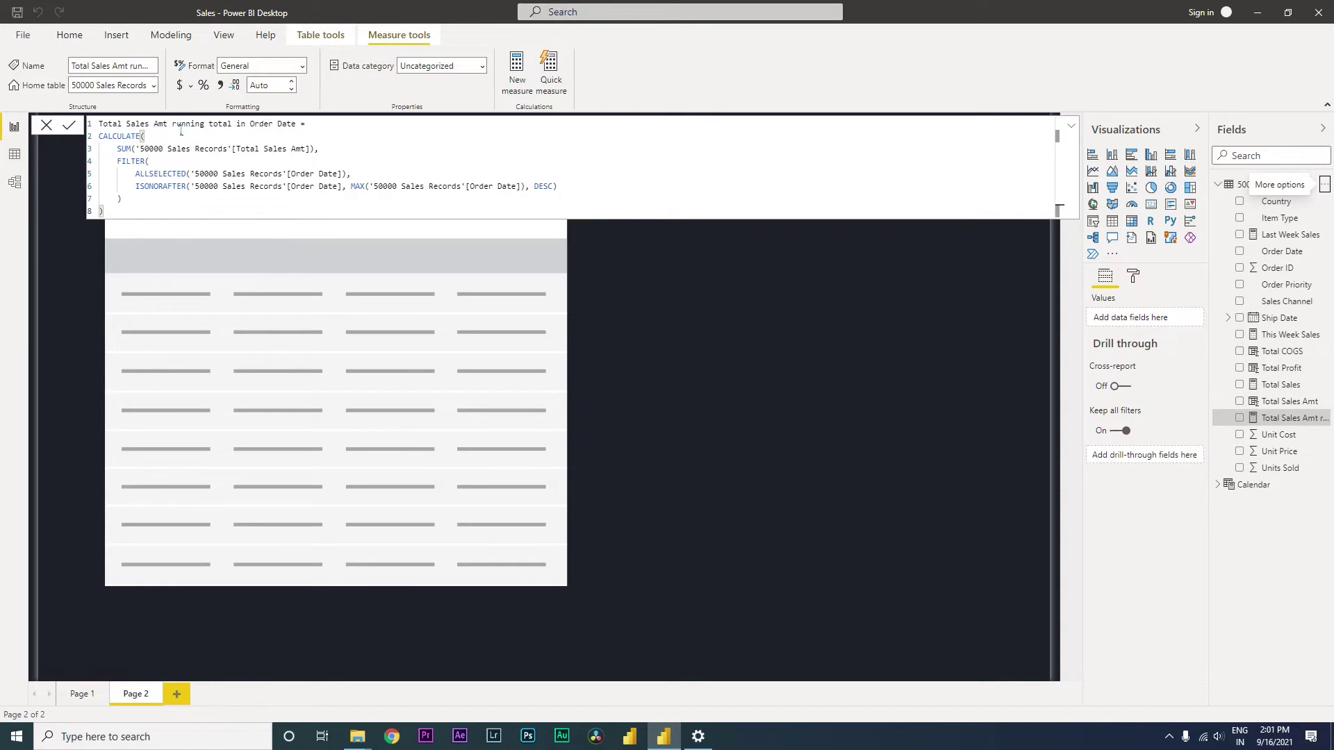
Edit the measure name in the formula bar to 'Running total in Order Date'
drag(168, 123, 101, 123)
text(R)
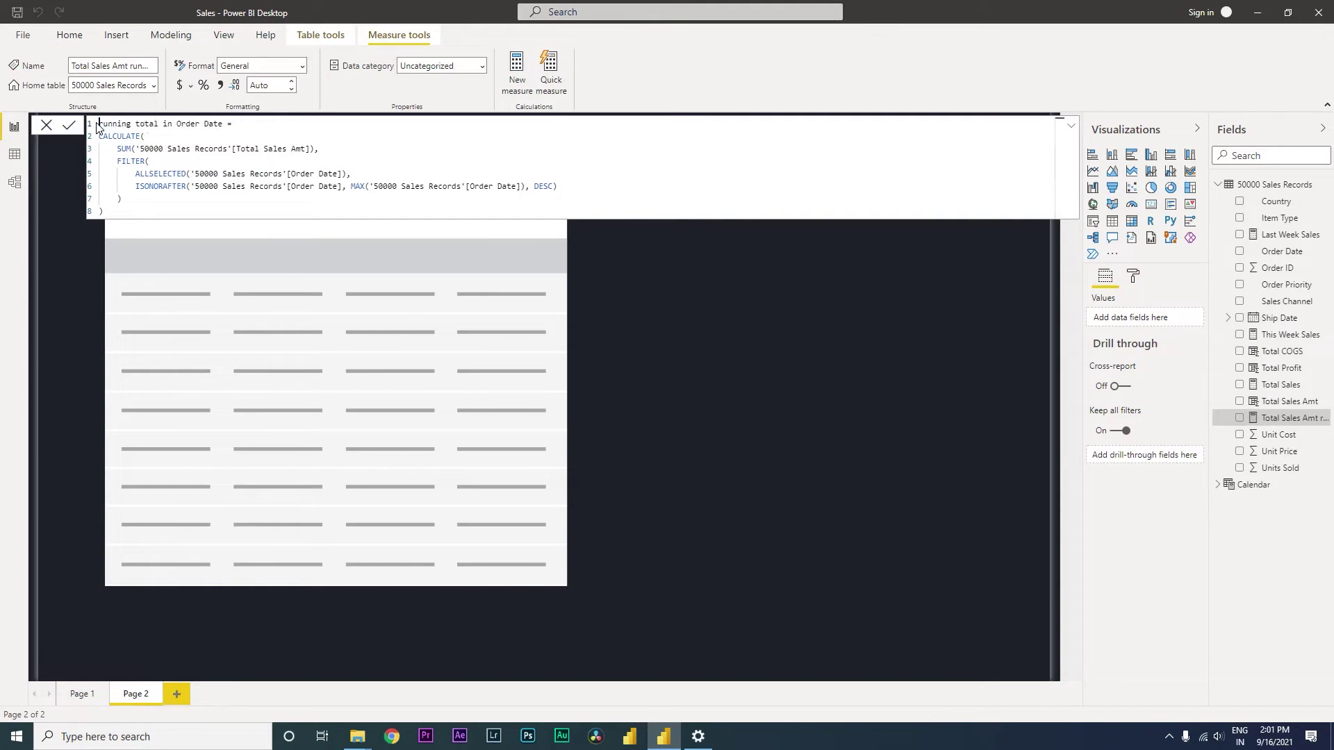
click(294, 125)
key(Return)
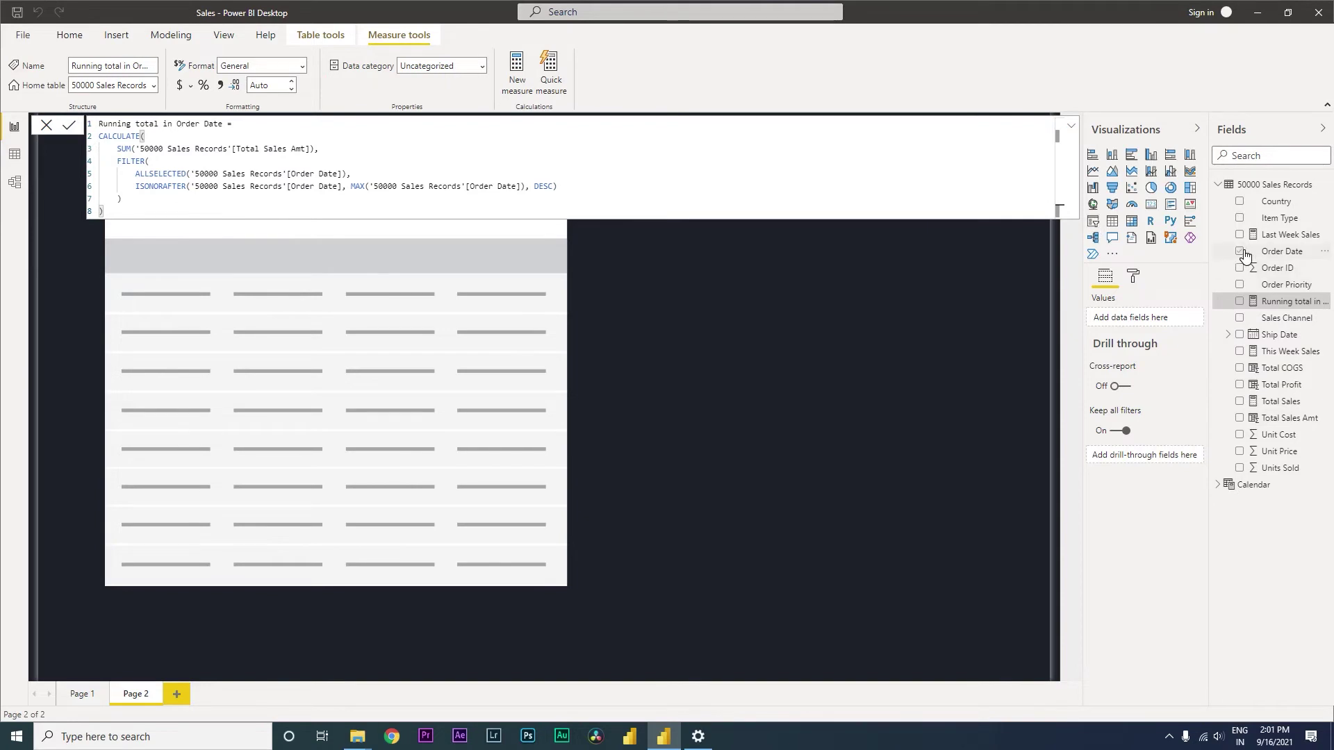
Delete the stray Order Date visual and add Order Date and Running total in Order Date to the table
click(1240, 250)
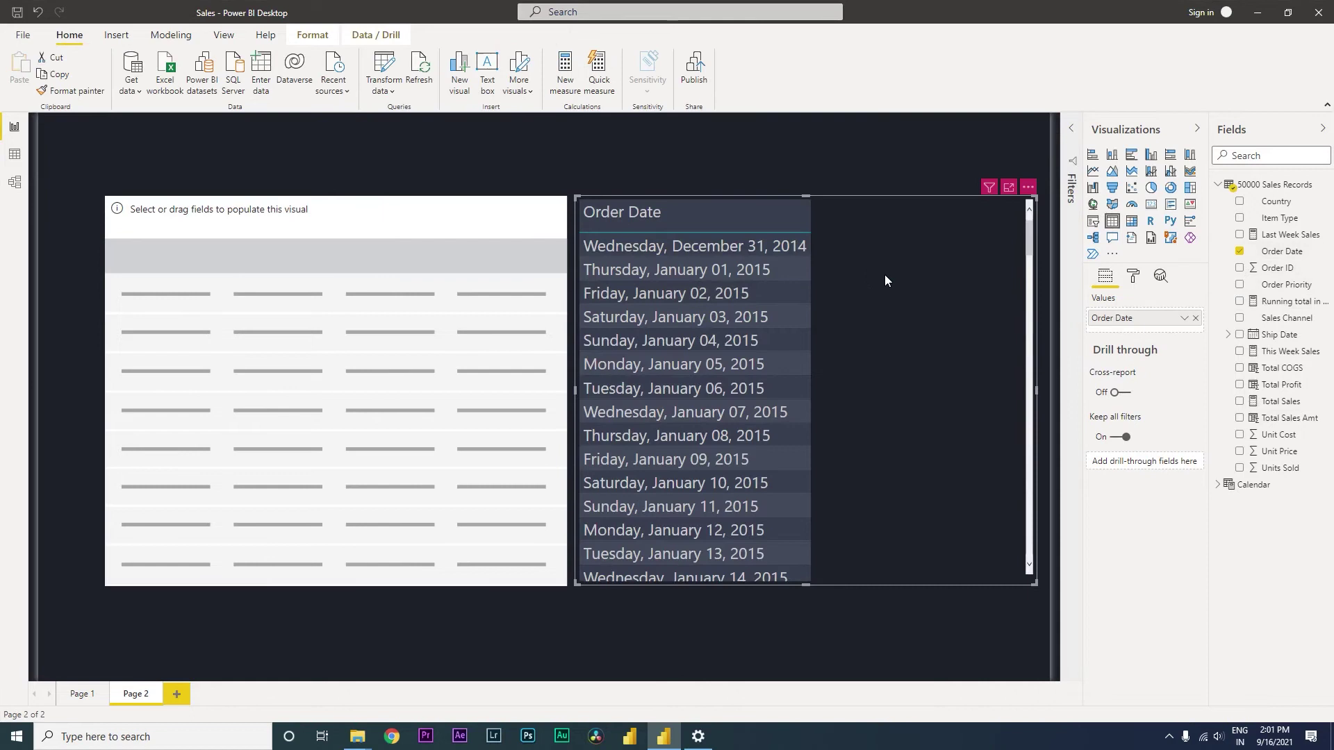
key(Delete)
click(491, 400)
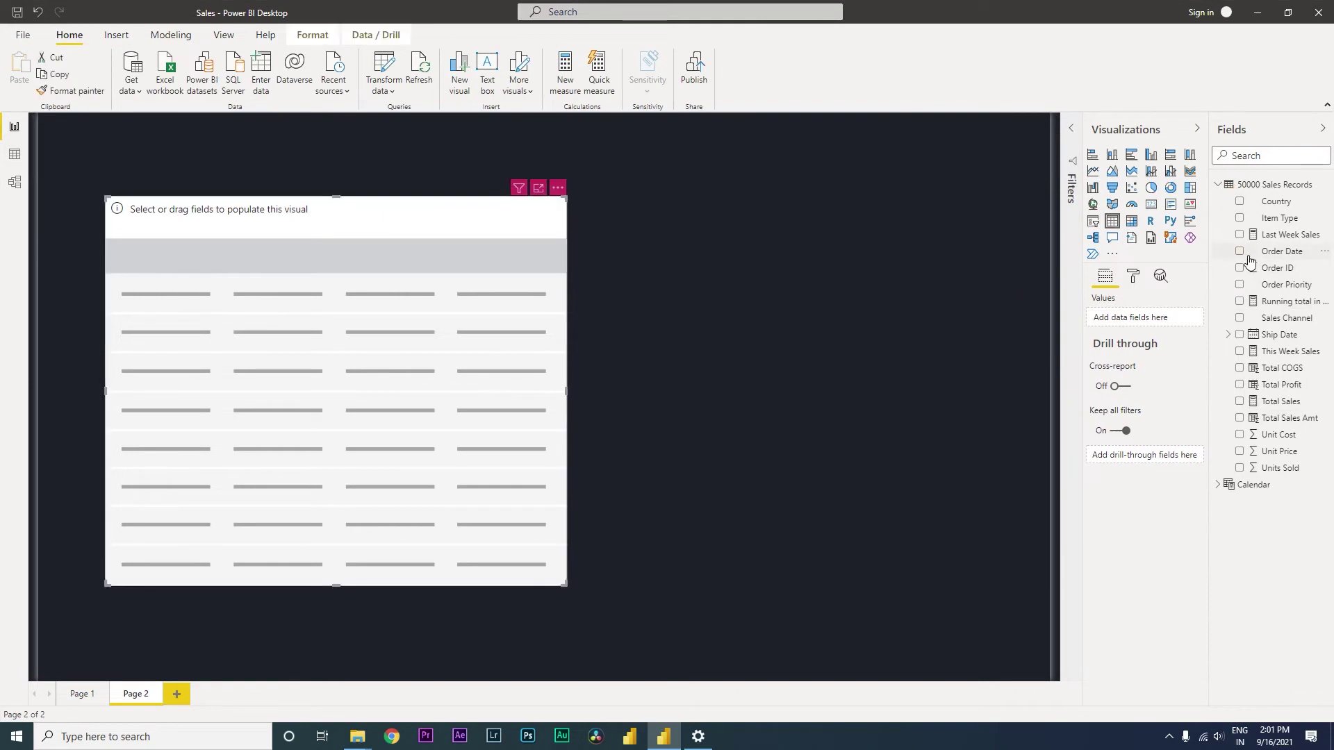
click(1240, 251)
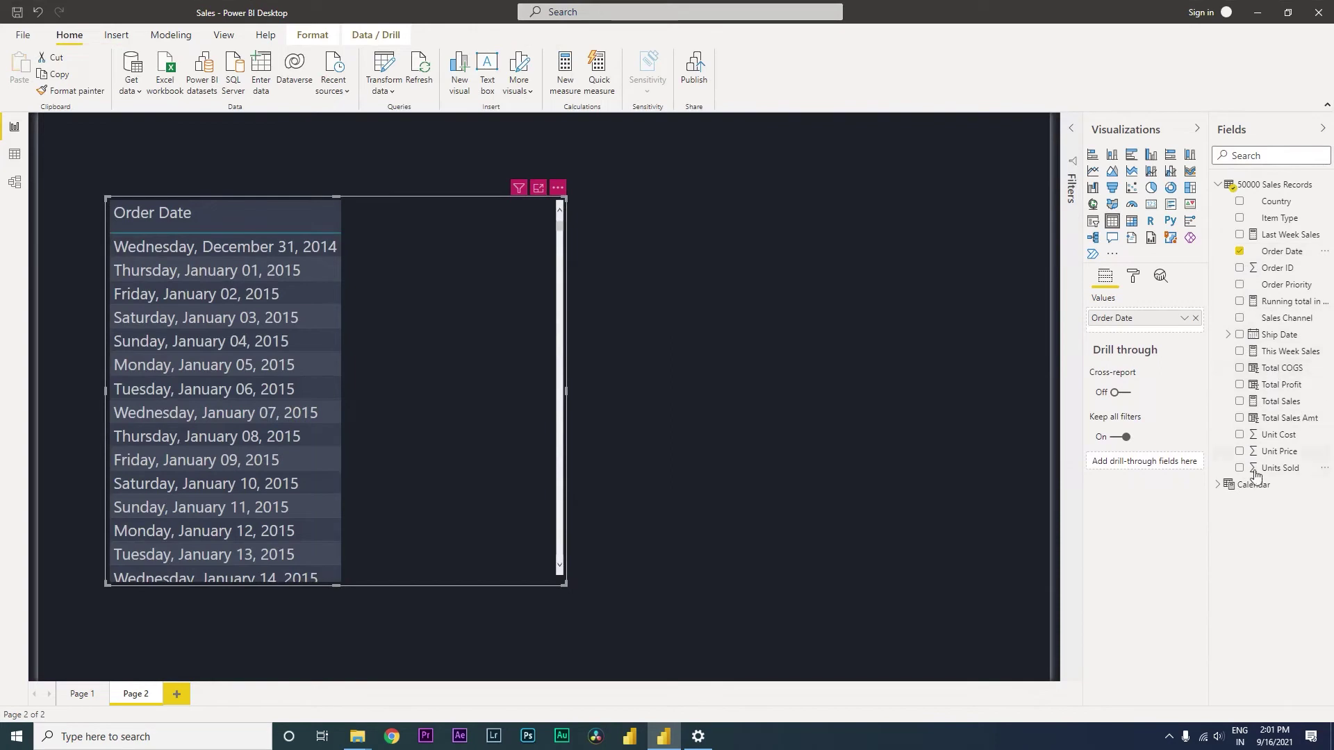
click(1240, 301)
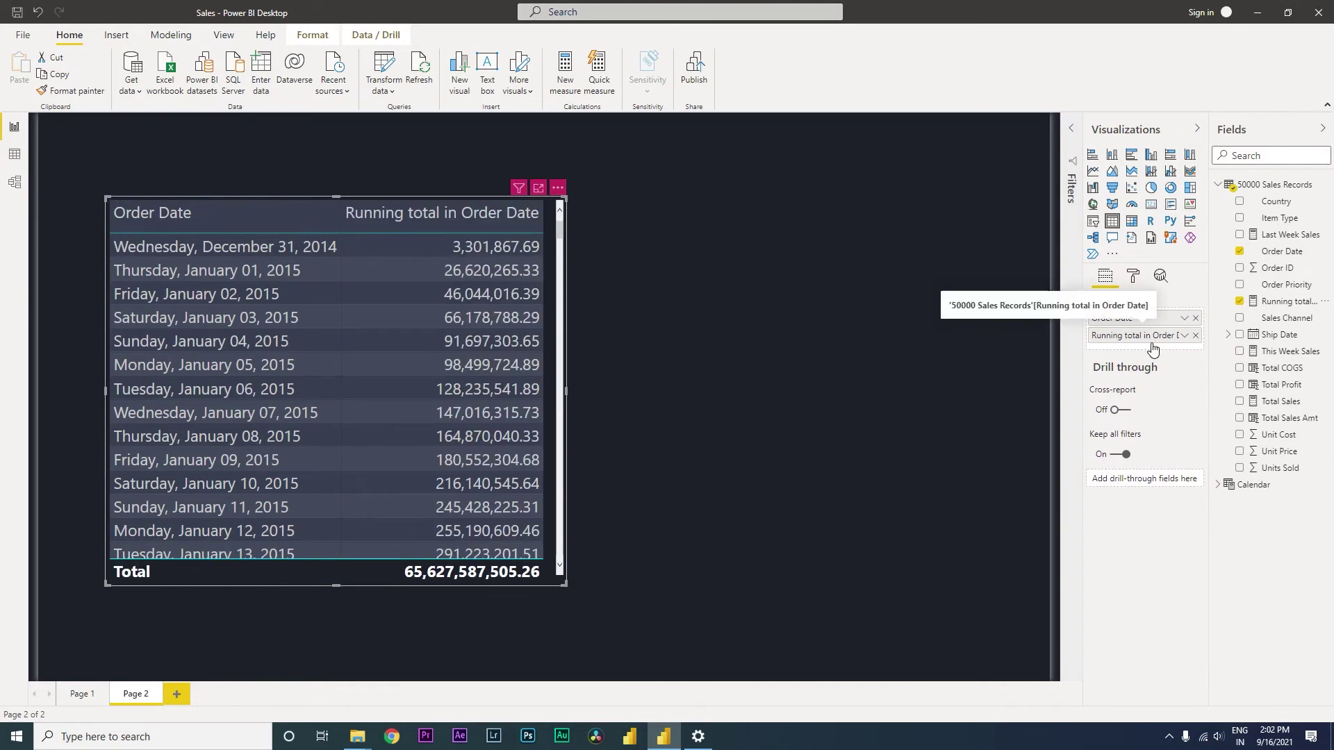
Apply an advanced Order Date filter of 'is on or after' 1/1/2021 to the table
click(1073, 130)
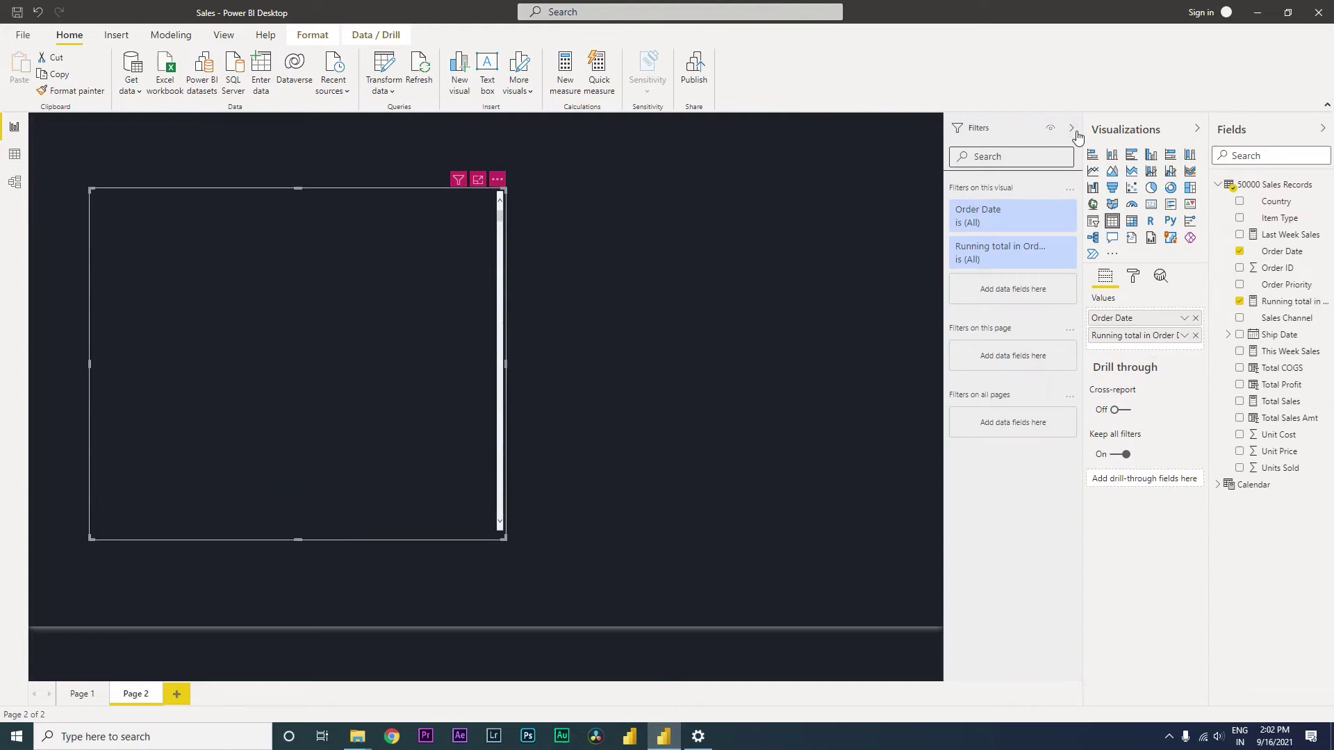
click(1051, 211)
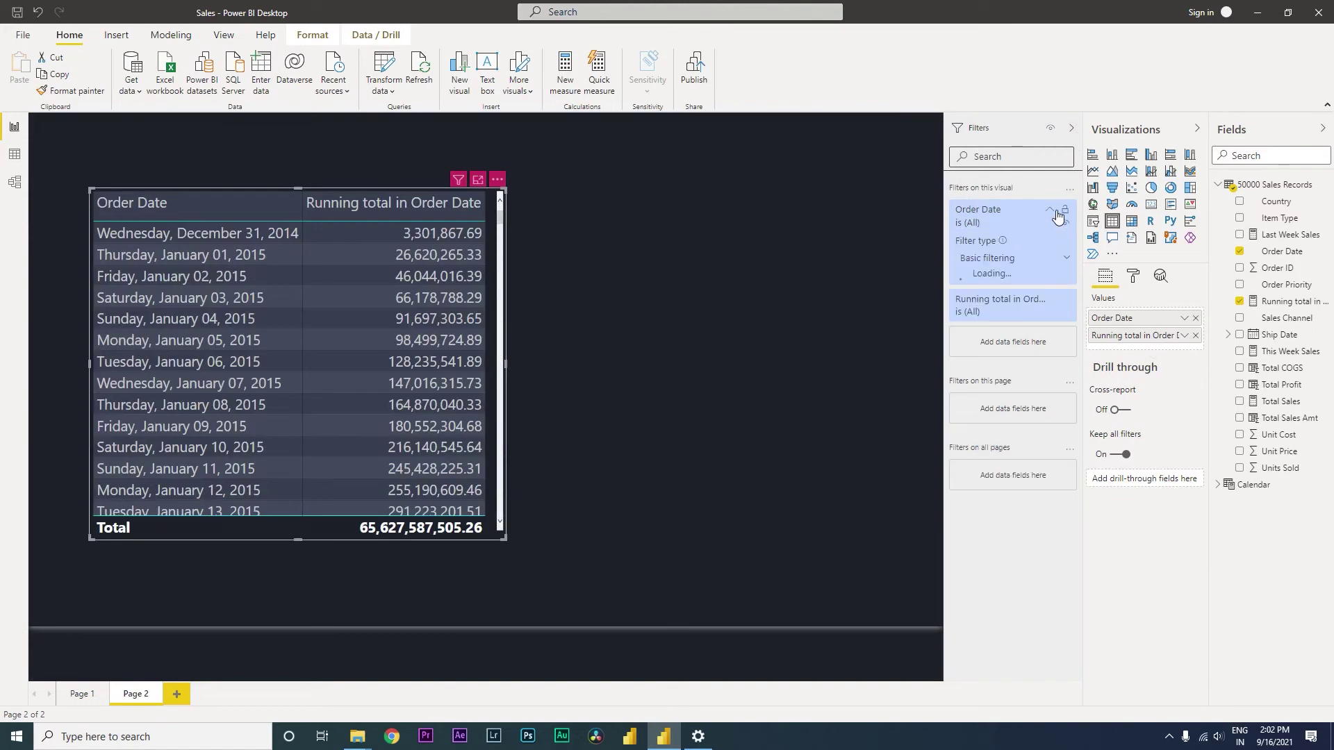
click(1065, 259)
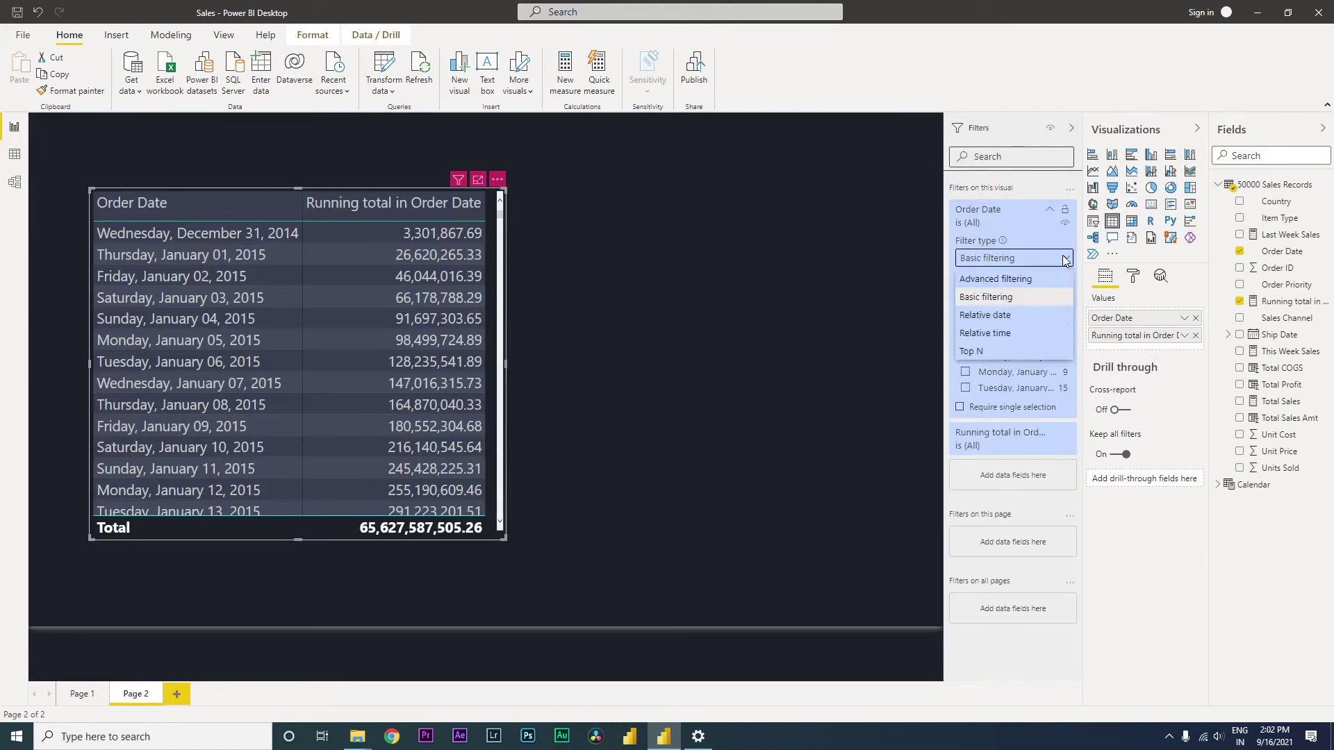
click(998, 279)
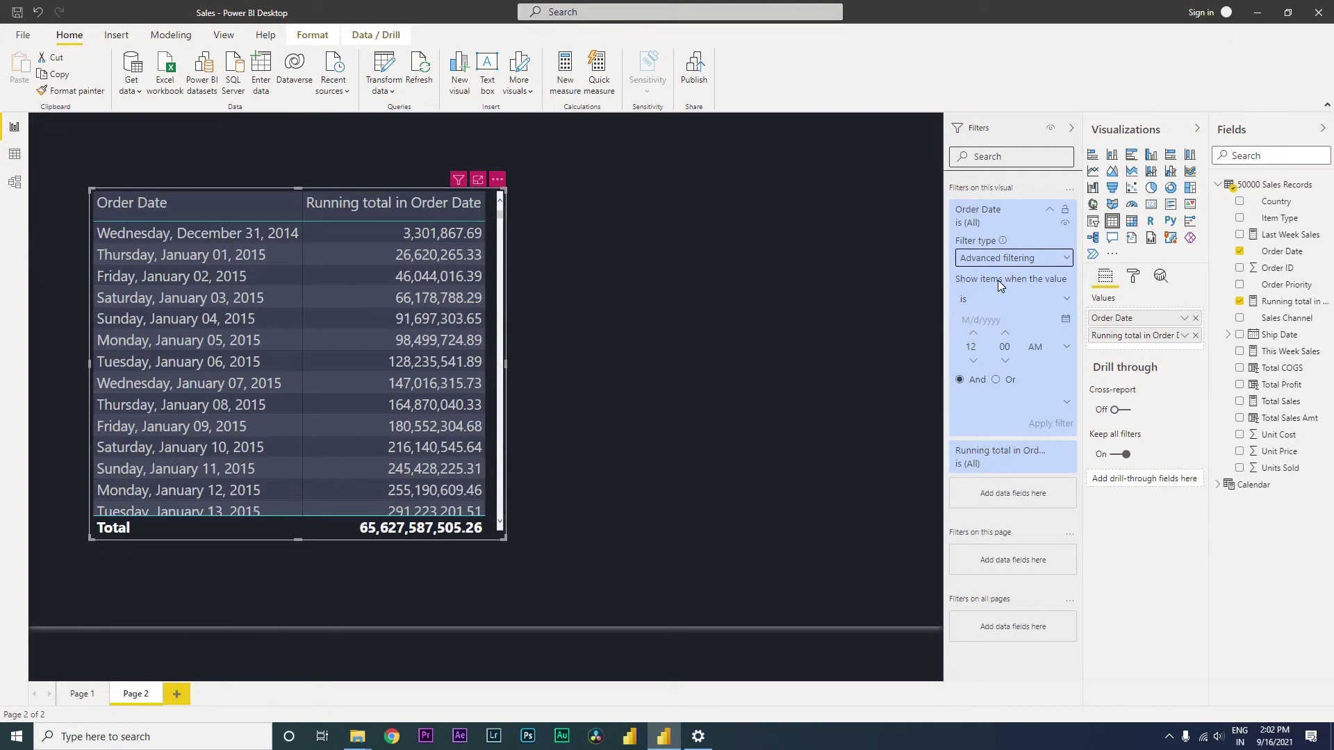
click(1066, 299)
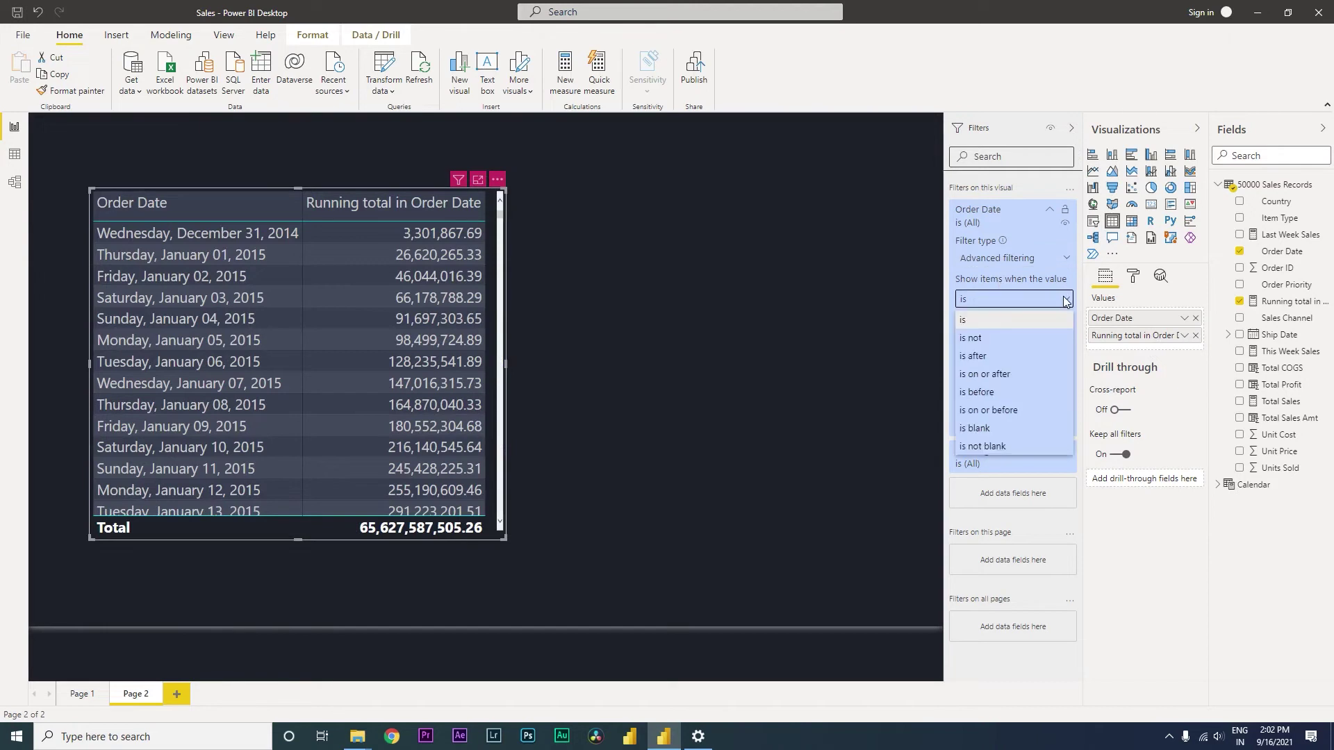
click(1000, 411)
click(1013, 299)
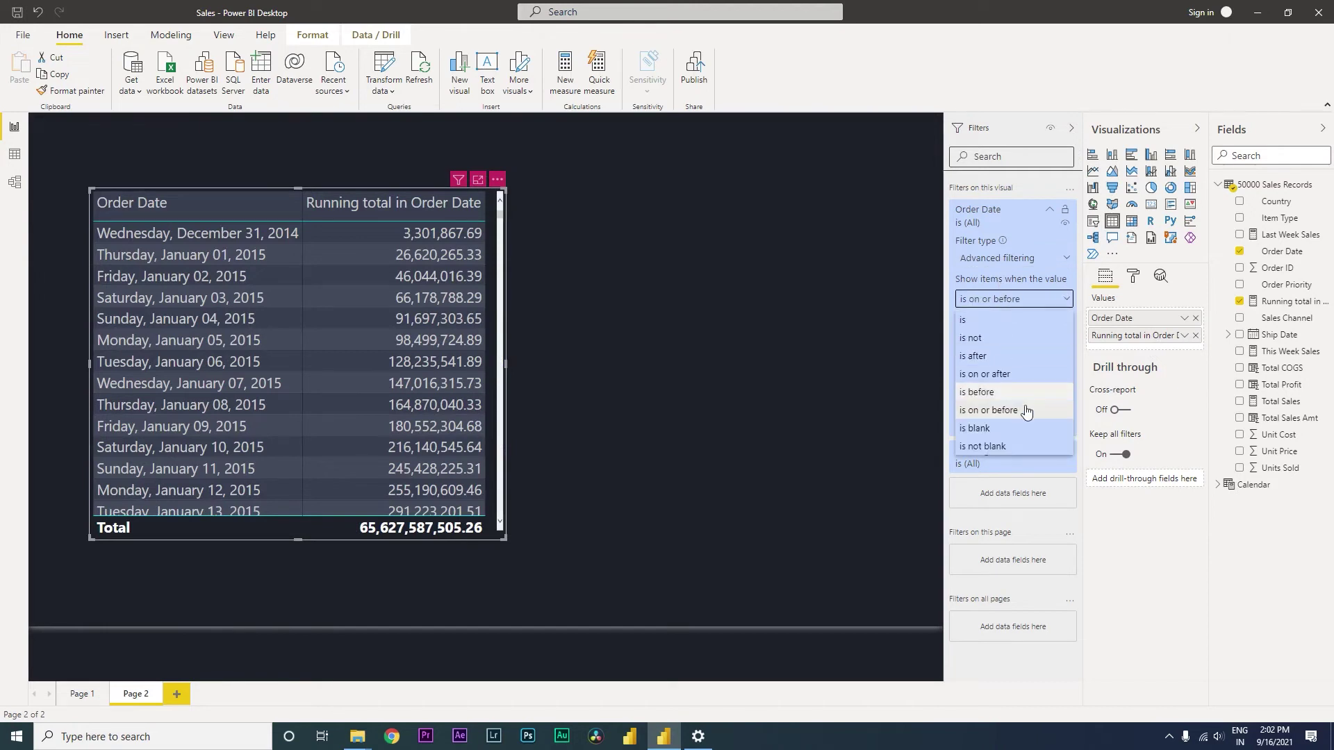
click(1009, 375)
click(1065, 319)
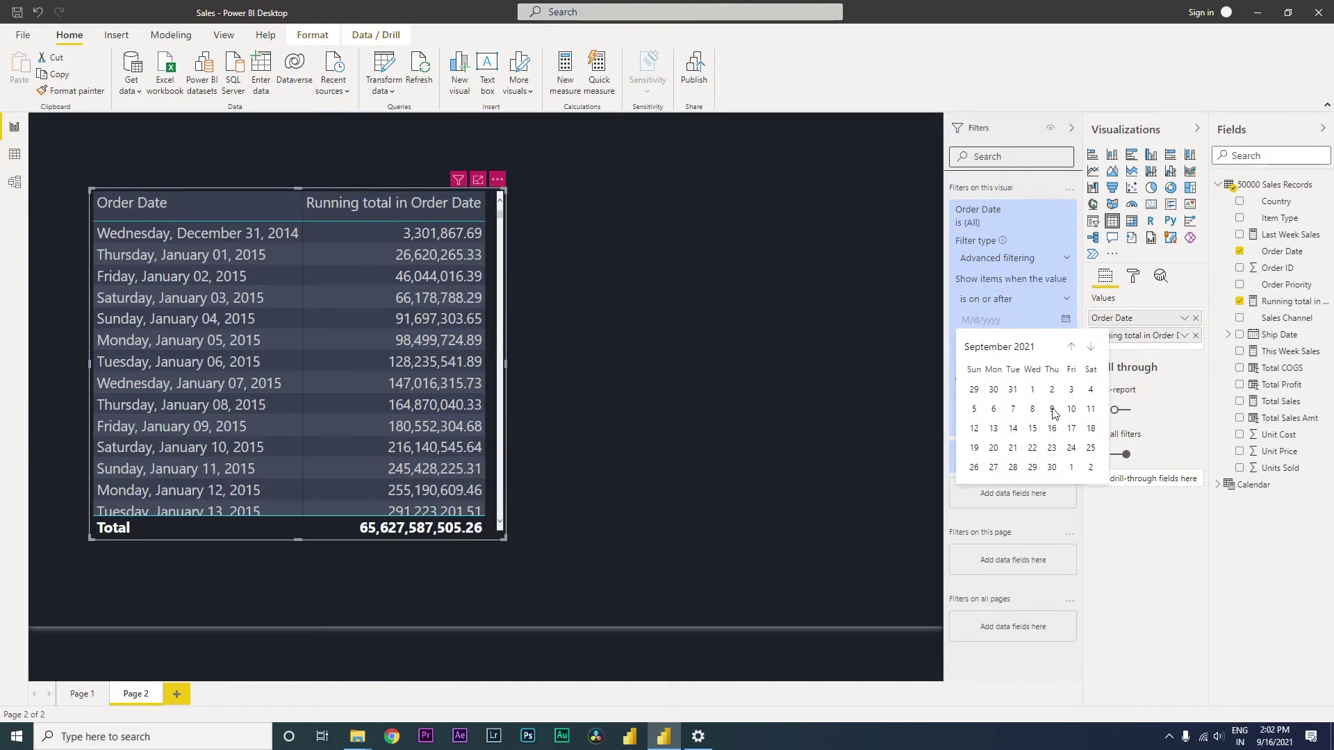
scroll(1077, 360, up, 4)
scroll(1077, 359, up, 4)
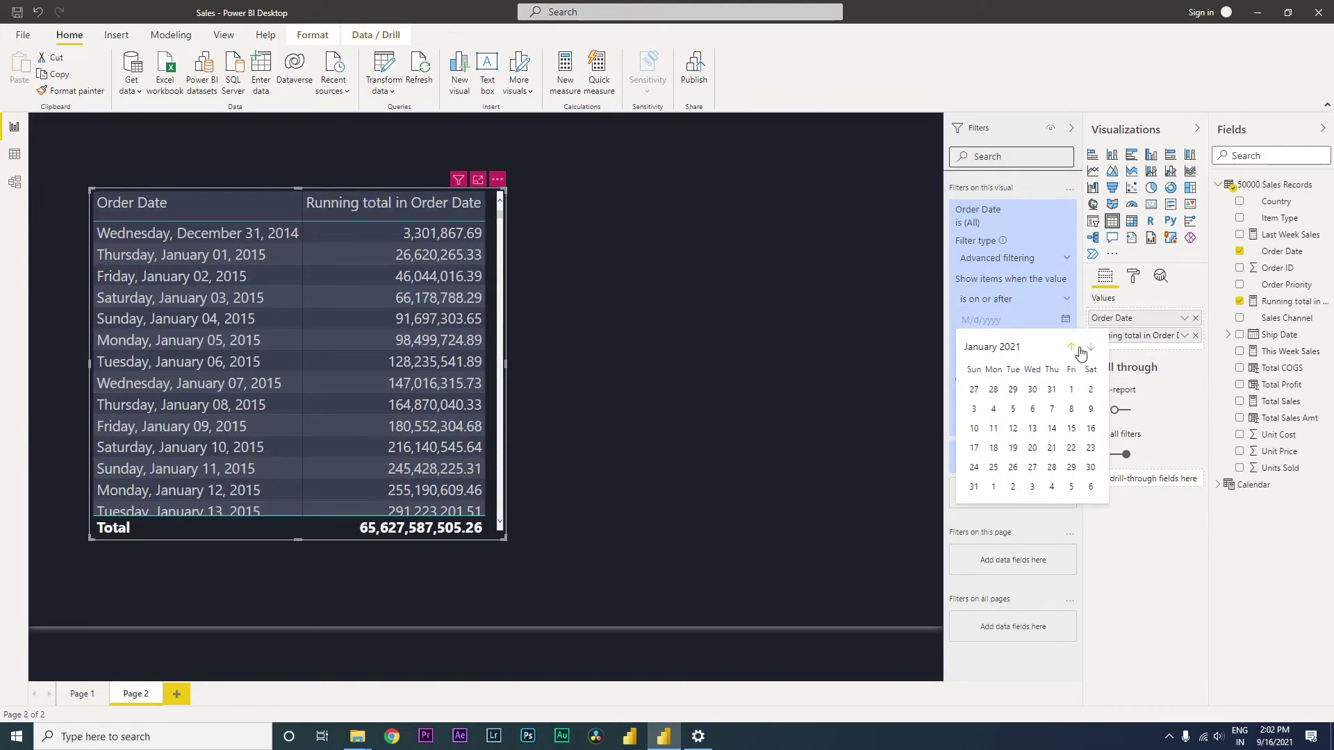
click(1070, 389)
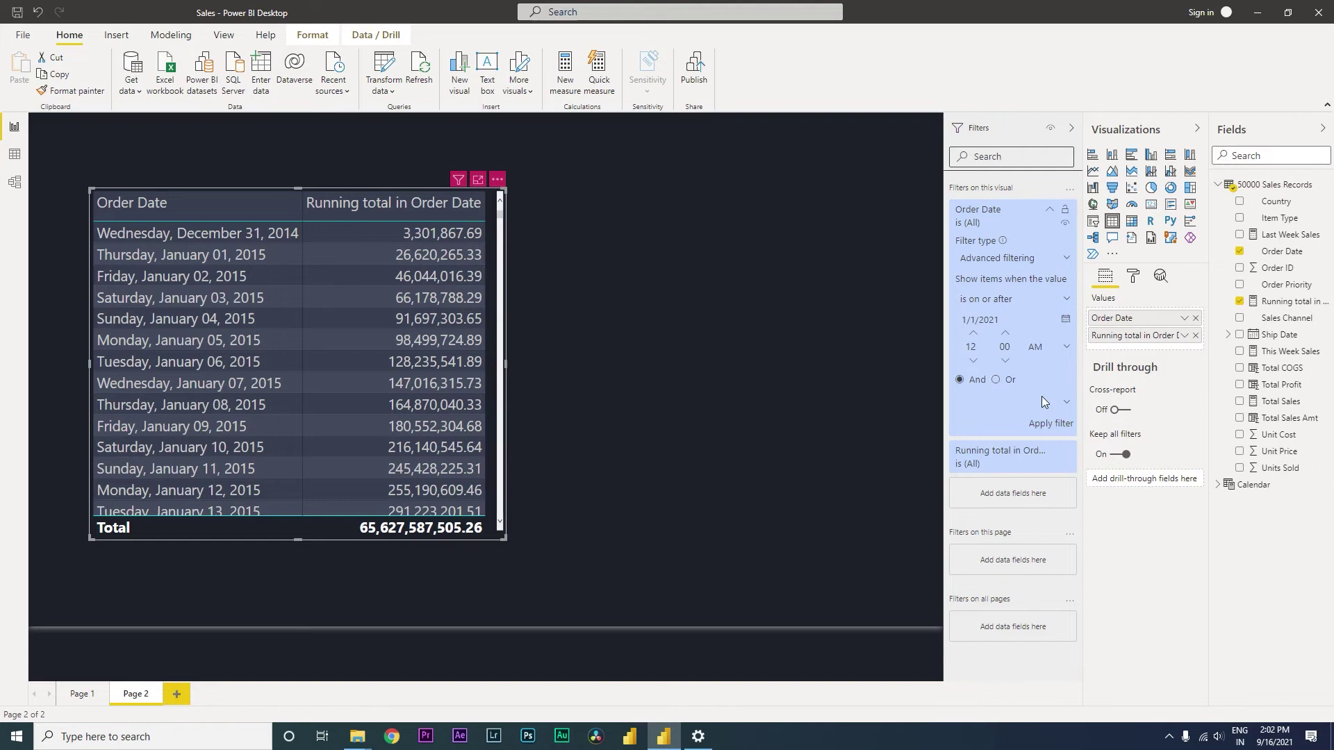
click(1059, 425)
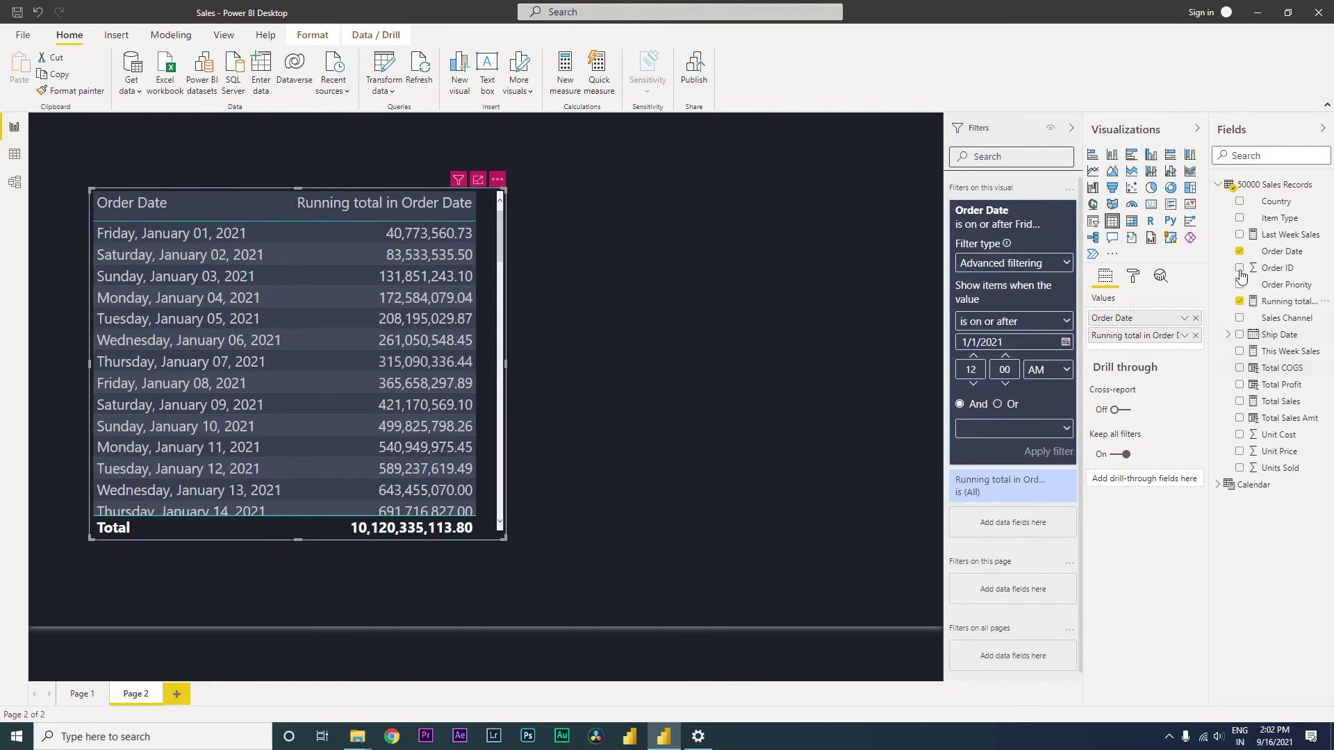
Format the Order Date column as dd-mmm-yy (14-Mar-01)
click(1282, 251)
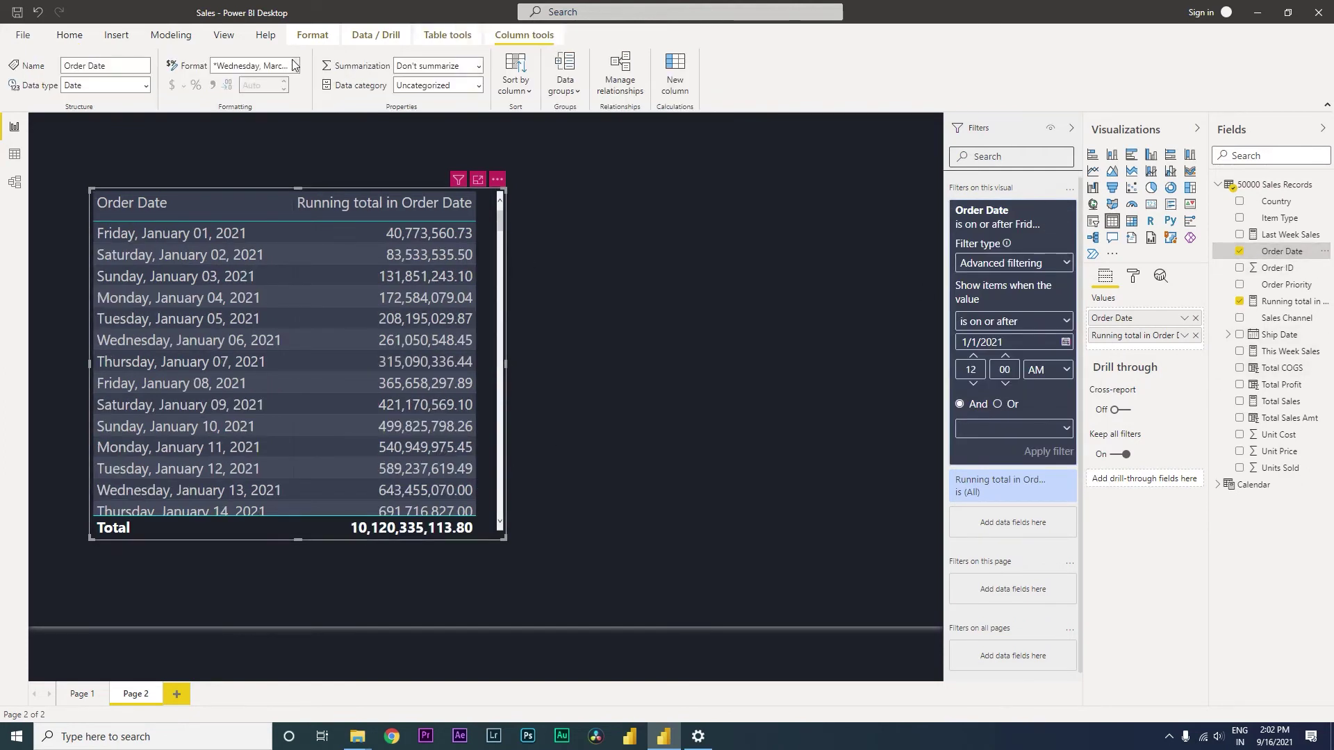
click(294, 65)
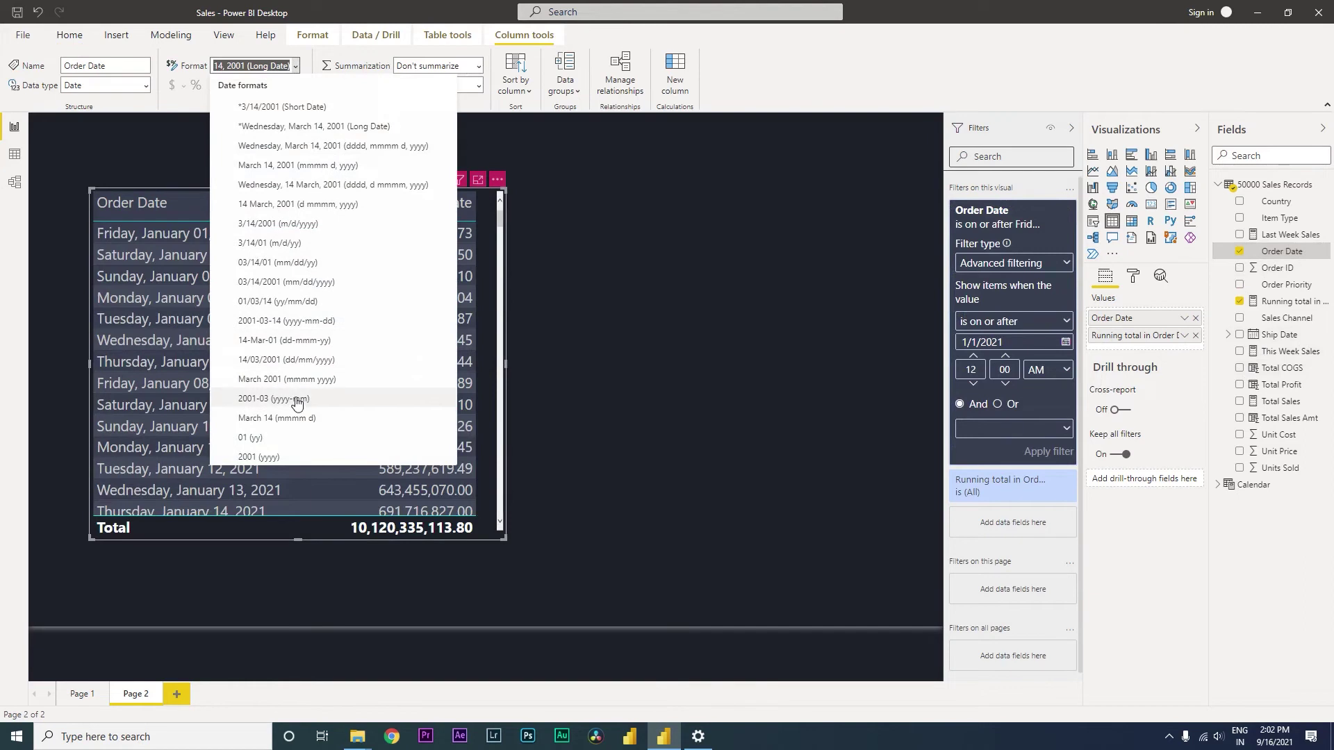
click(291, 342)
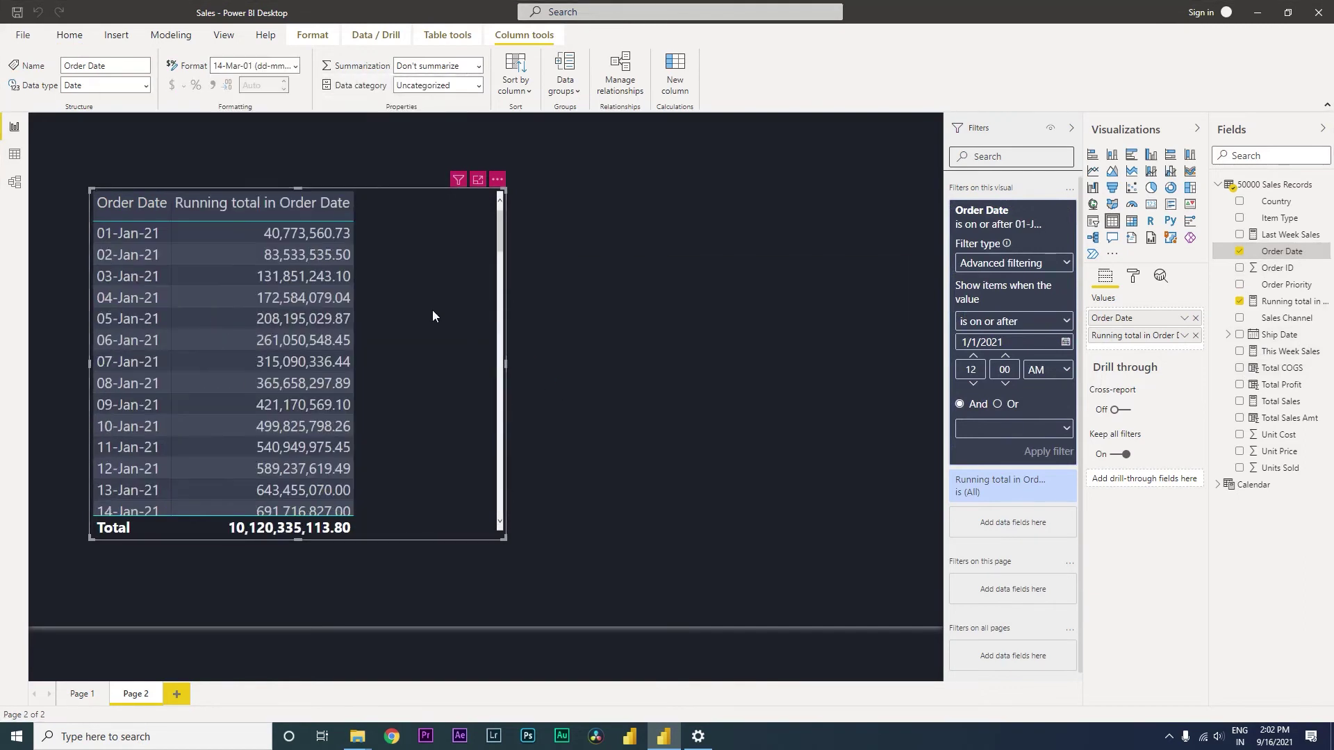
Move the running total table toward the top-left, make it narrower, and make it taller
drag(432, 310, 393, 273)
drag(468, 337, 354, 335)
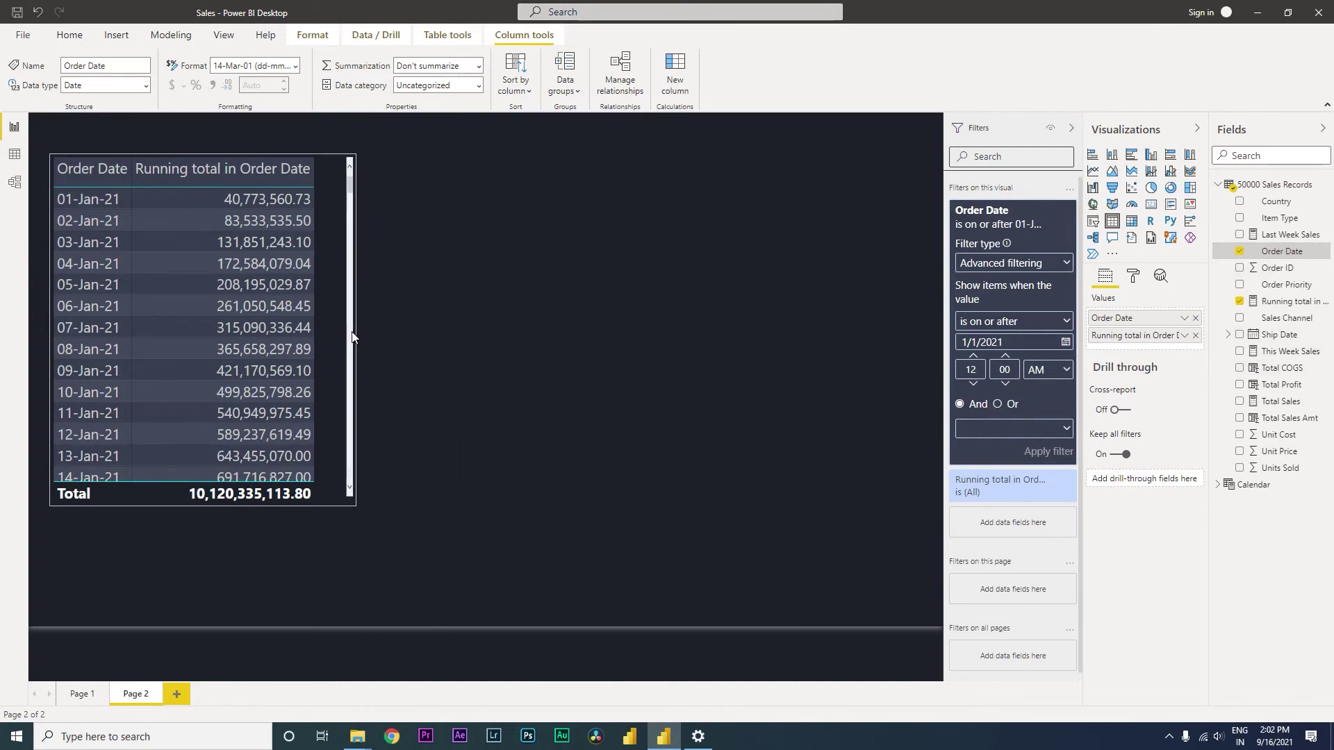
drag(340, 506, 328, 581)
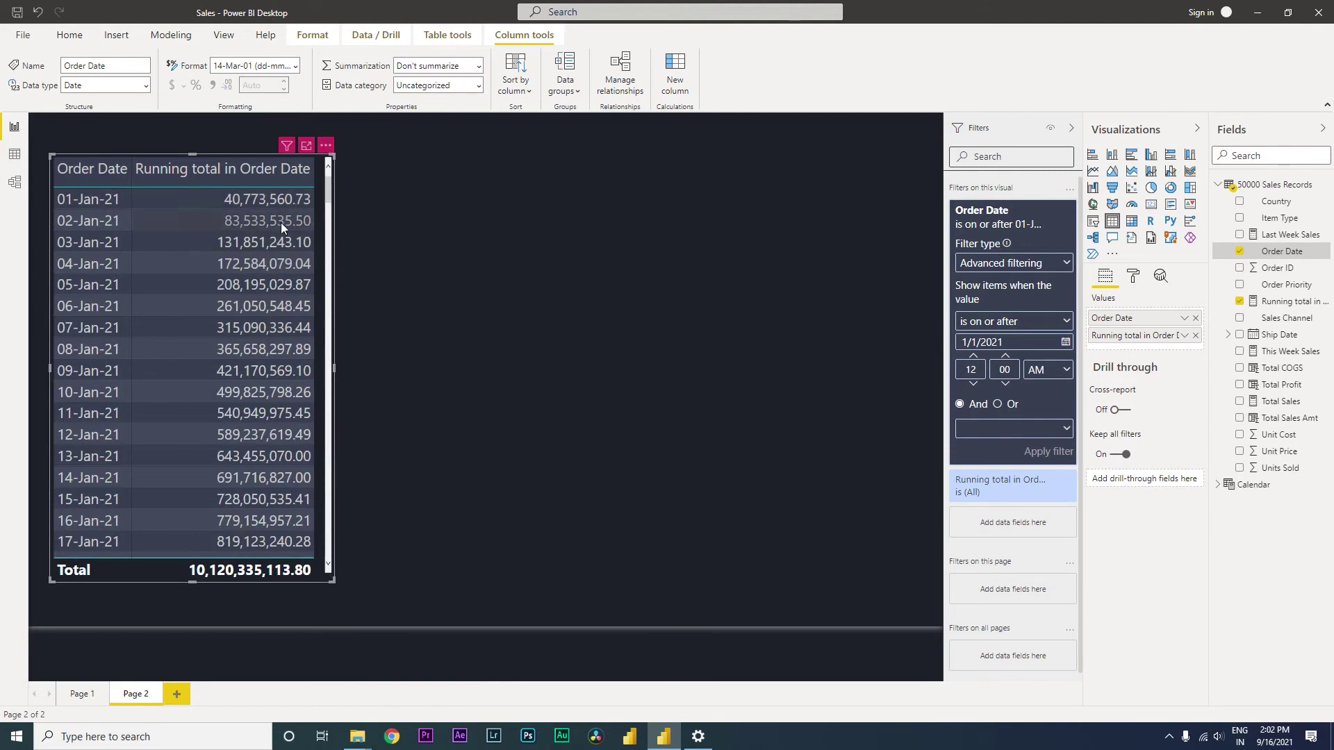
drag(329, 193, 328, 547)
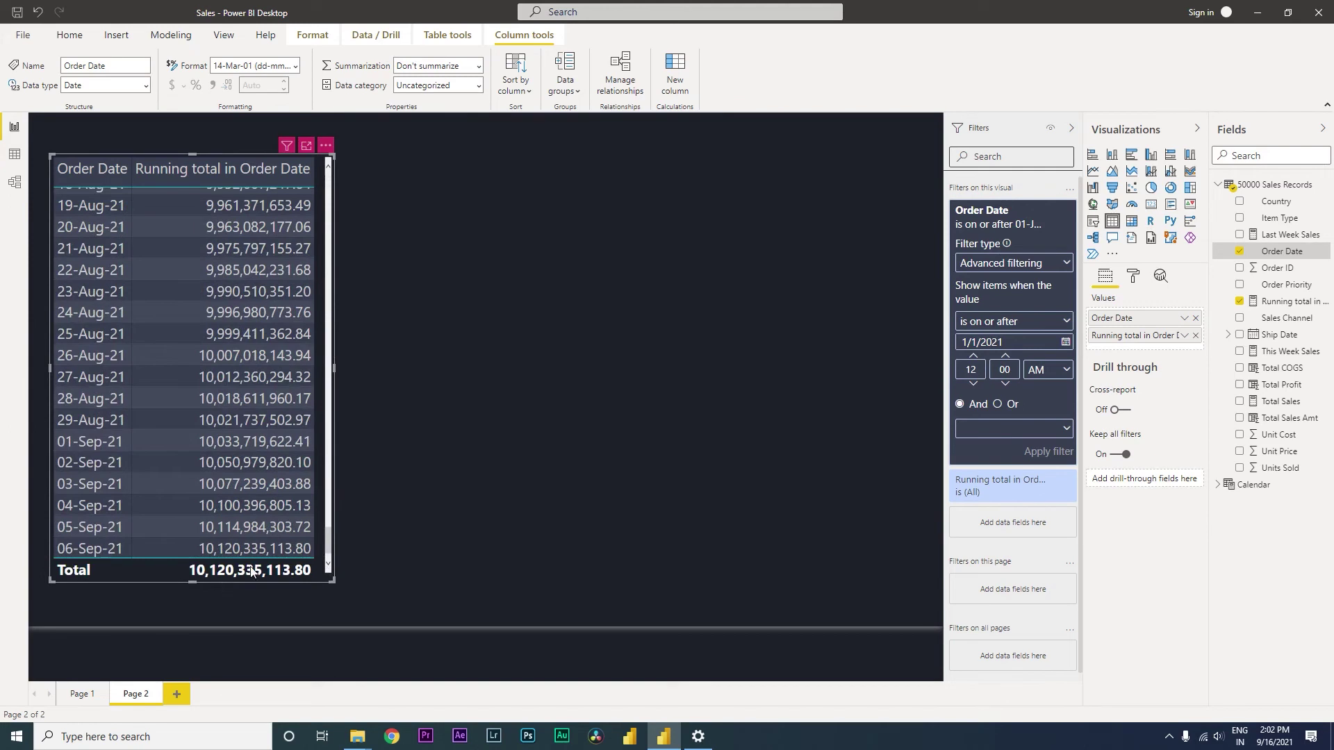
Build a new table of Calendar Year and Total Sales Amt, with Year set to Don't summarize
click(489, 291)
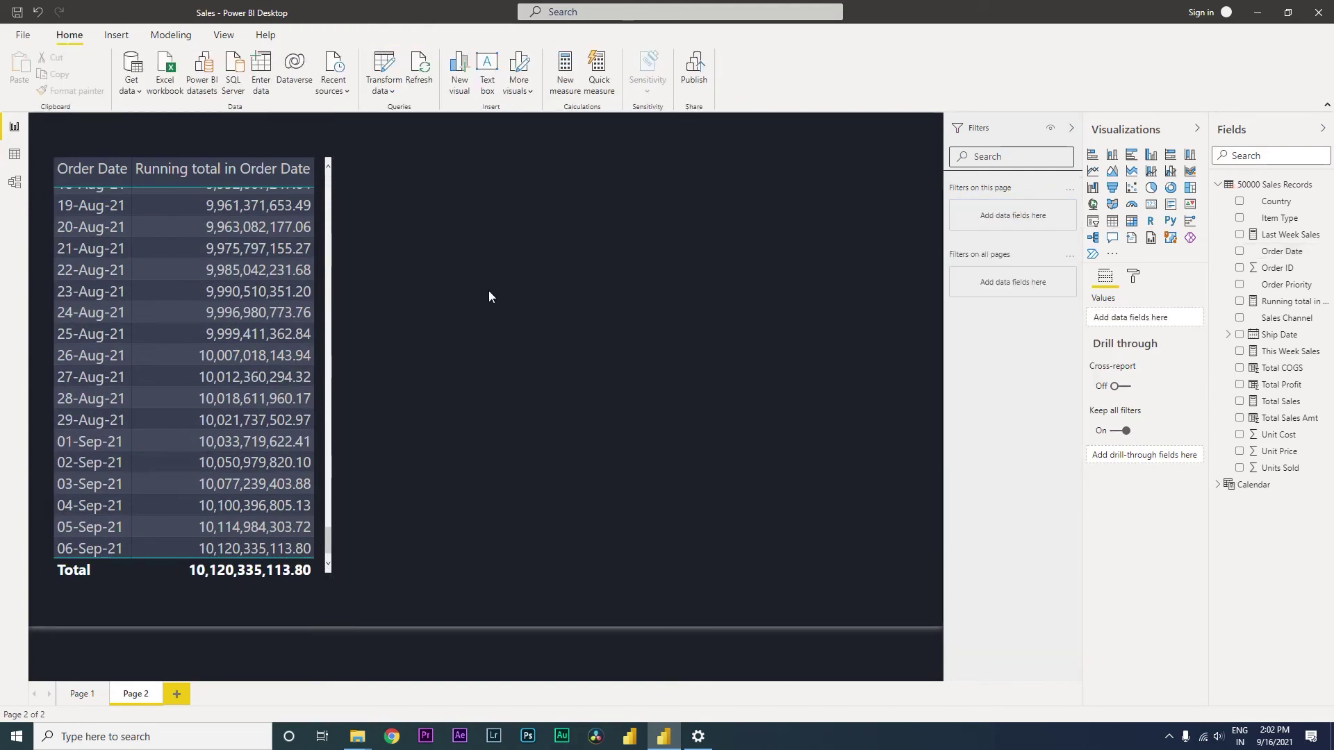
click(1219, 485)
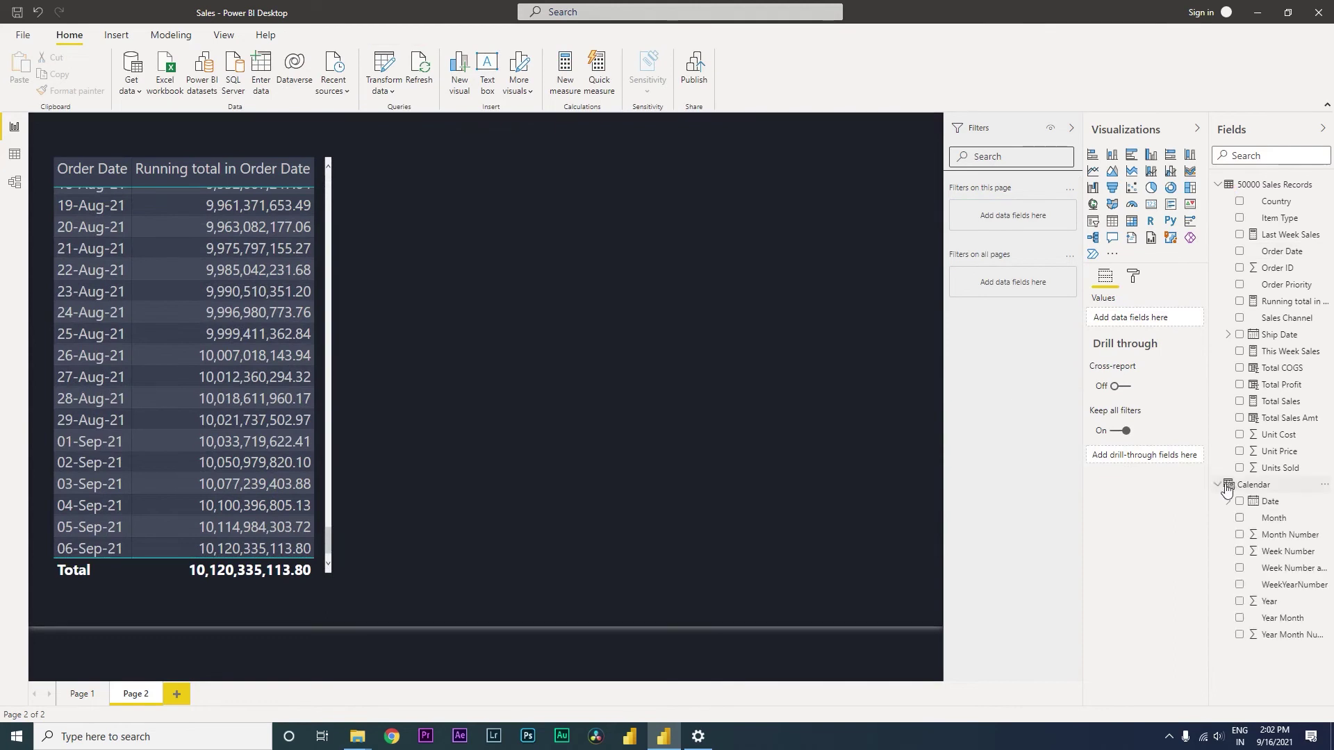
click(1240, 602)
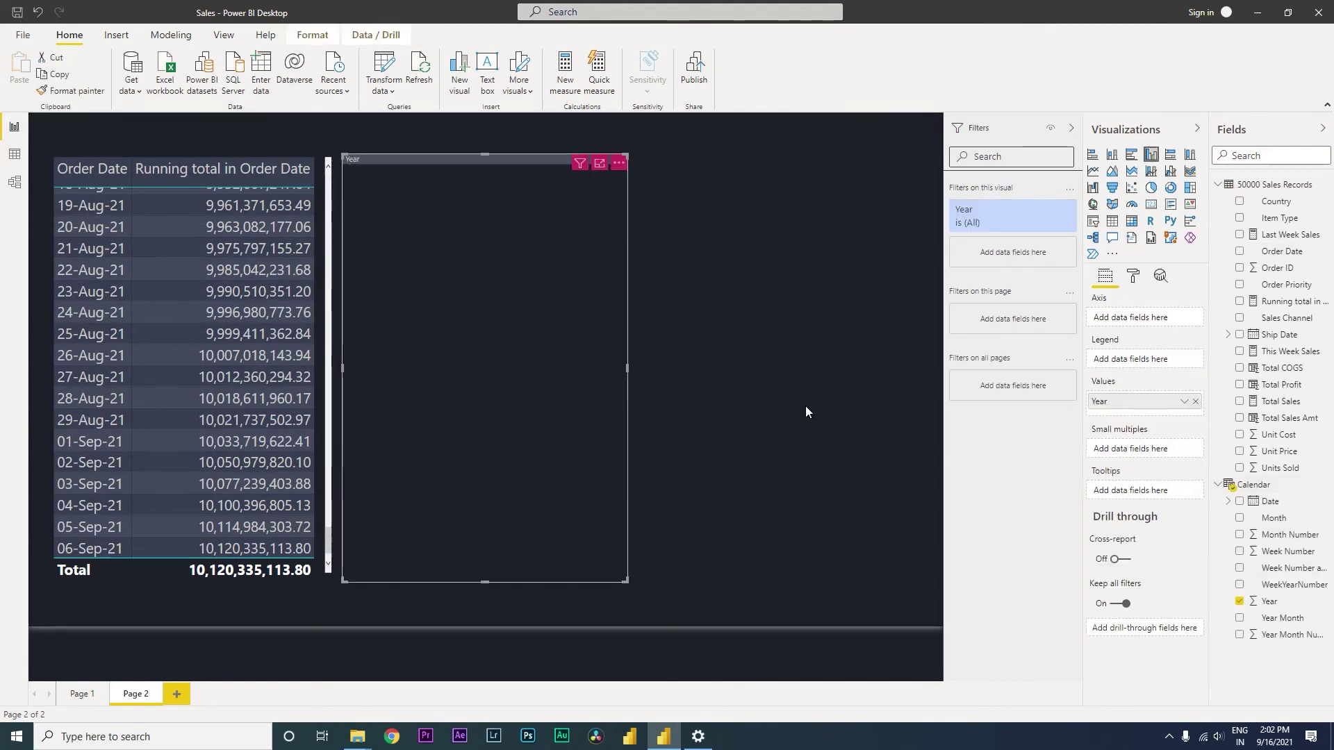
click(1241, 418)
click(1111, 222)
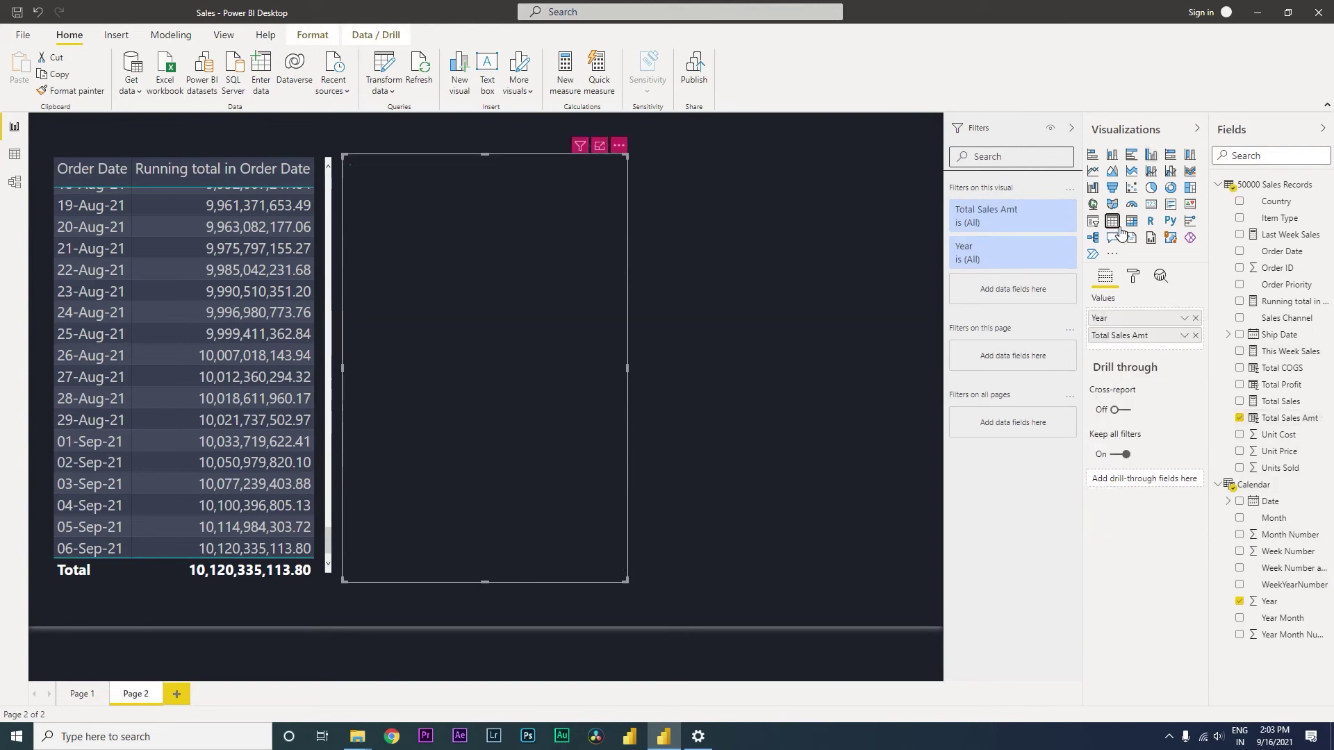
click(1184, 318)
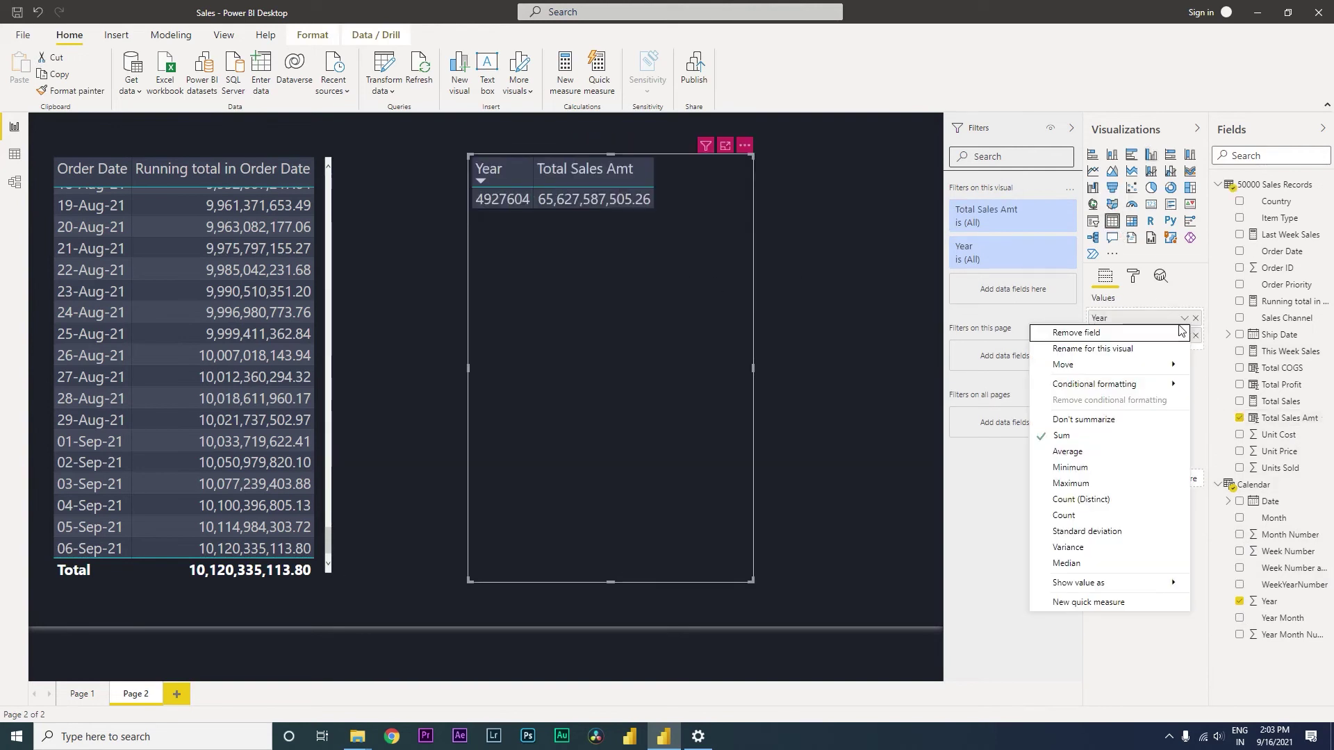
click(1084, 419)
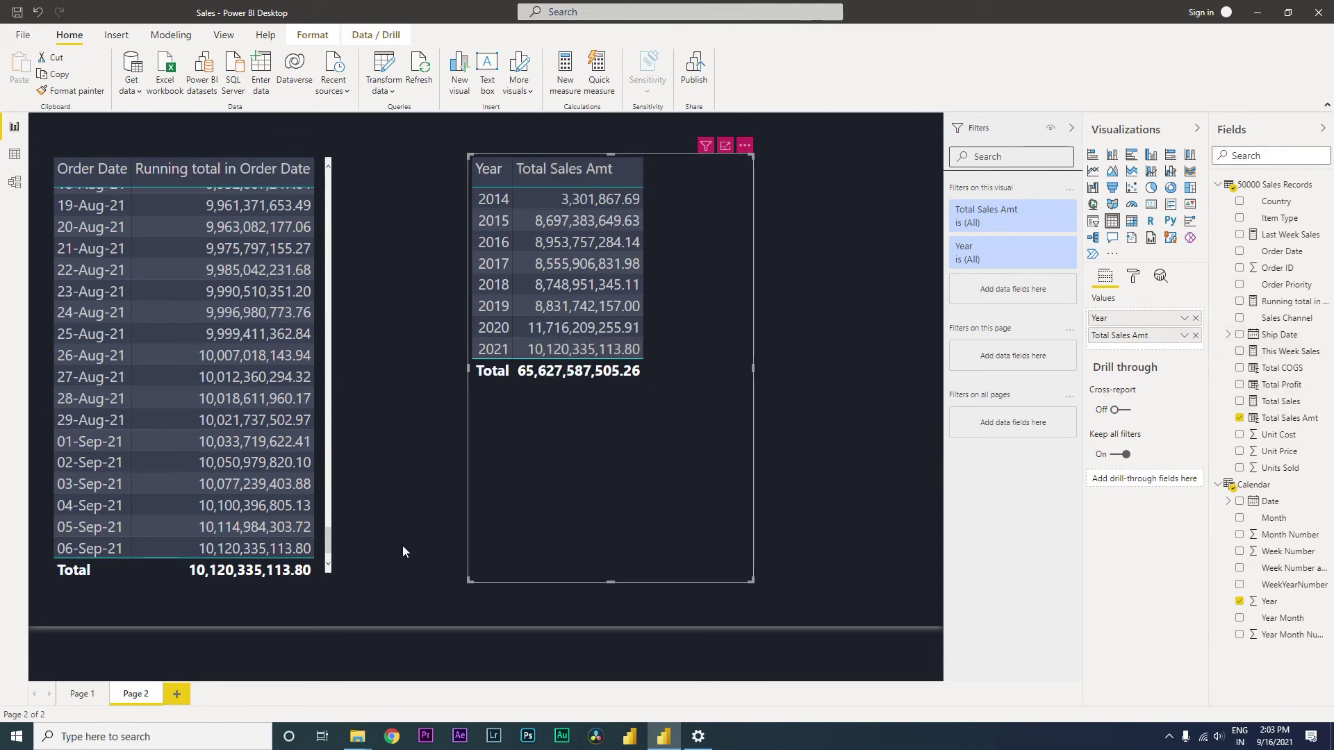
mouse_move(427, 524)
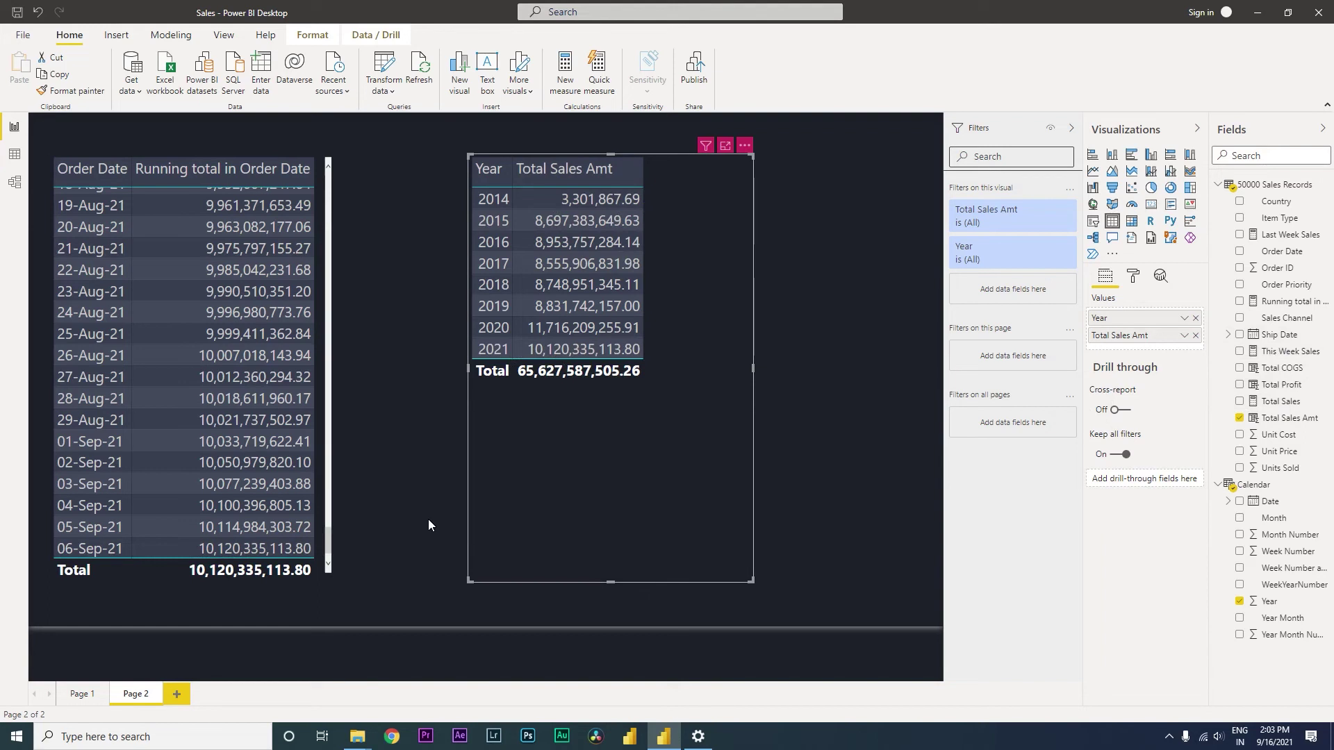
scroll(261, 470, up, 5)
Convert the running total table into a line chart and enlarge it across the page
click(261, 469)
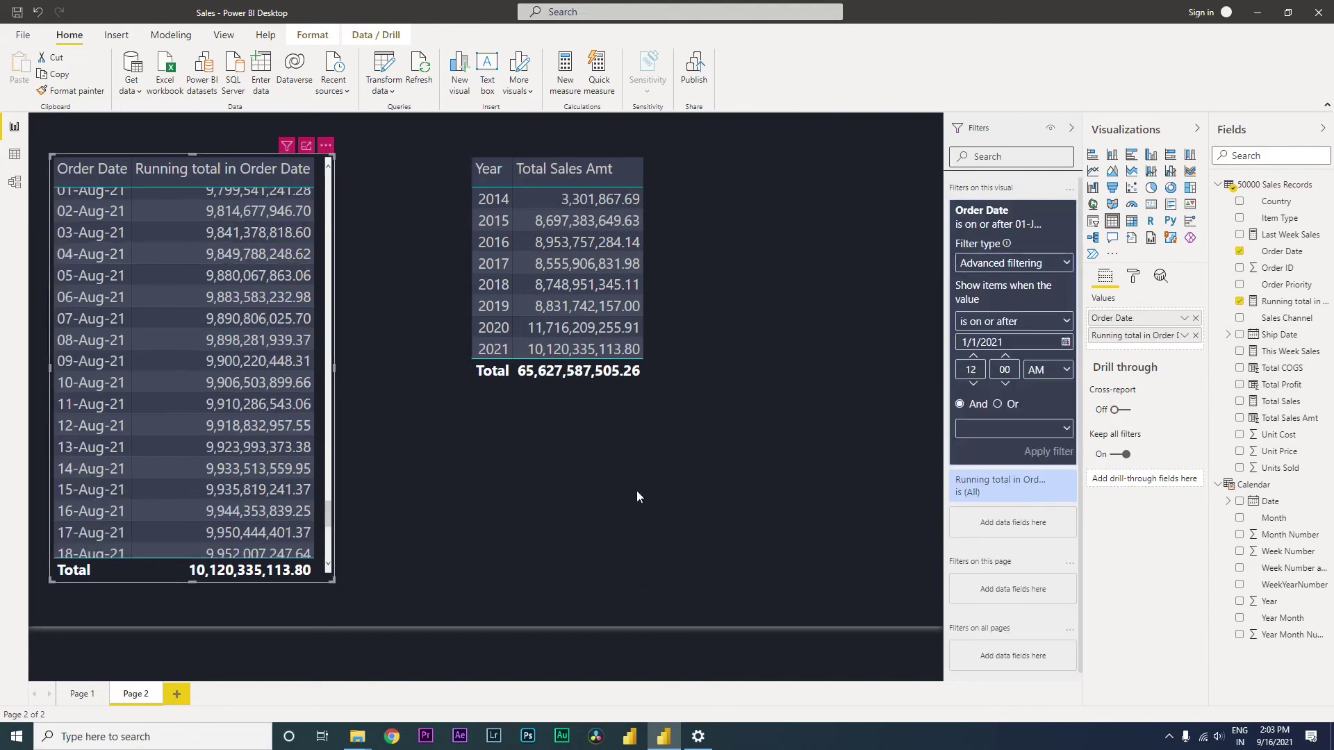
click(1093, 171)
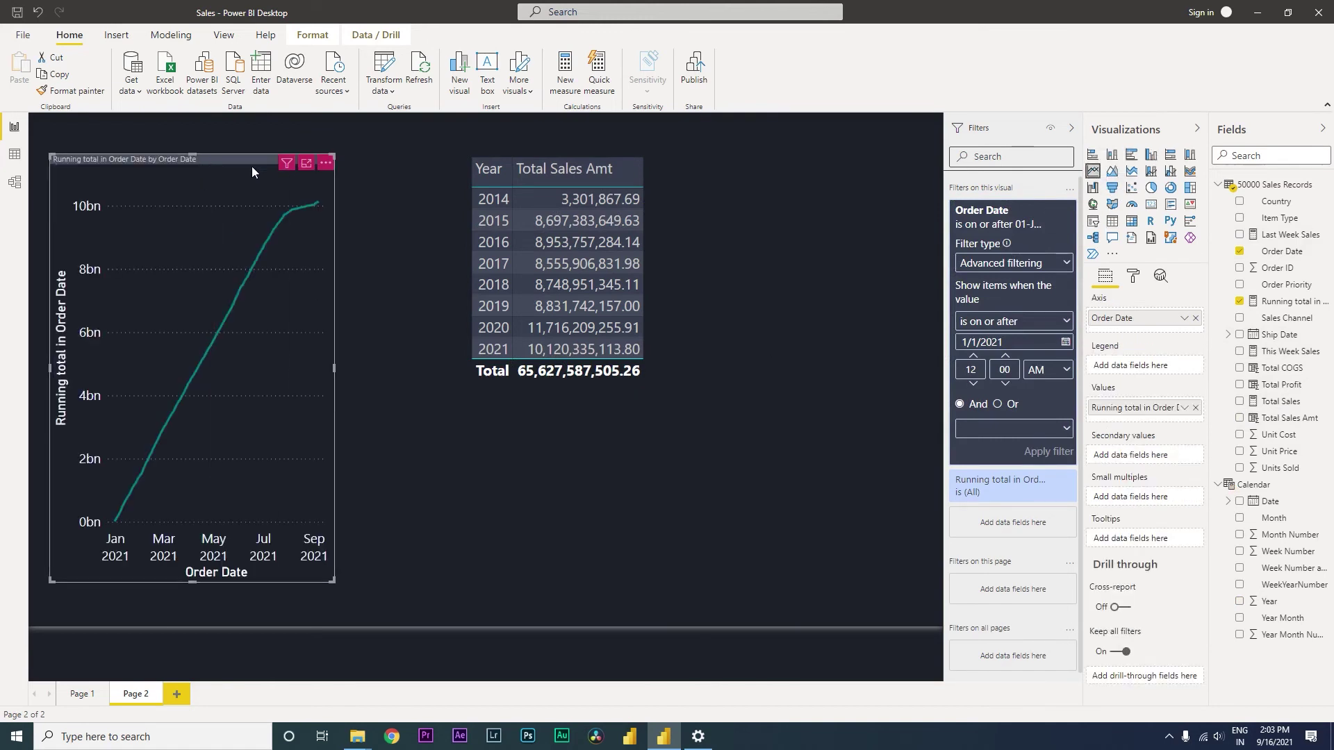
drag(251, 166, 384, 198)
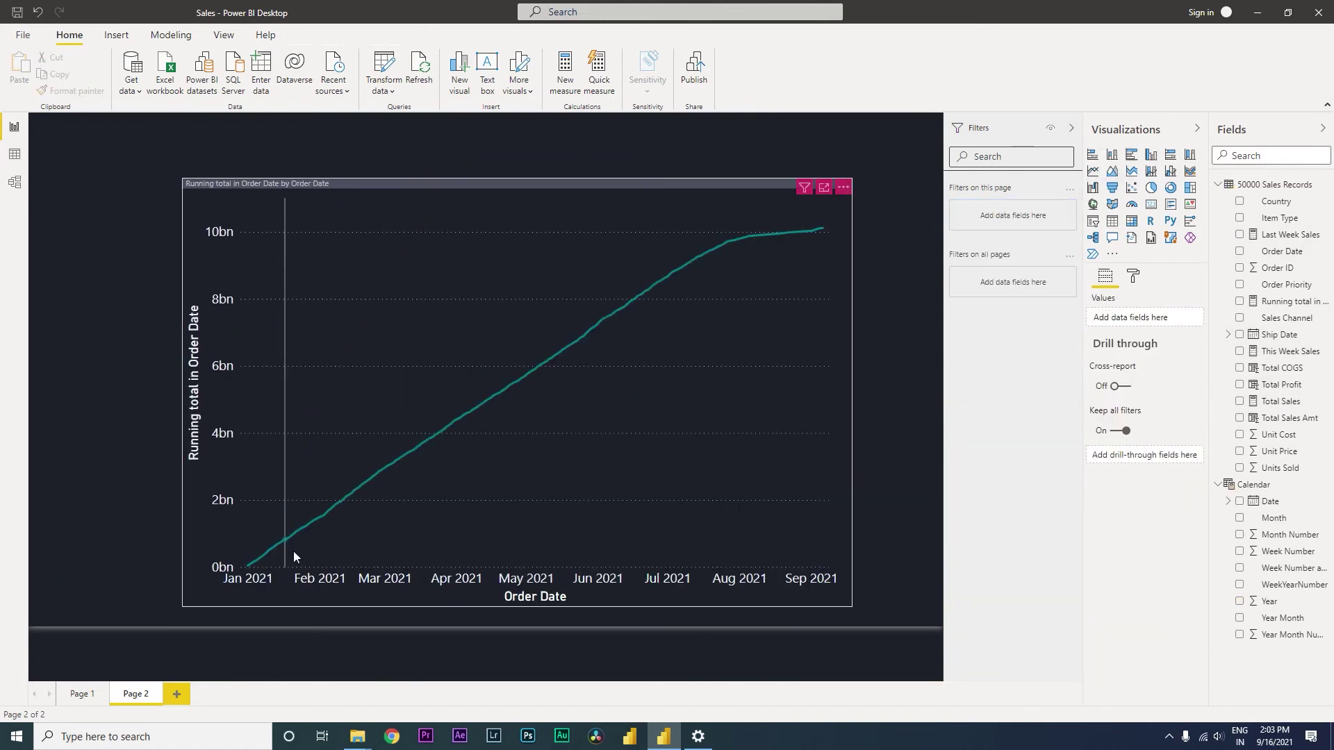
Turn on data labels for the line chart
click(589, 188)
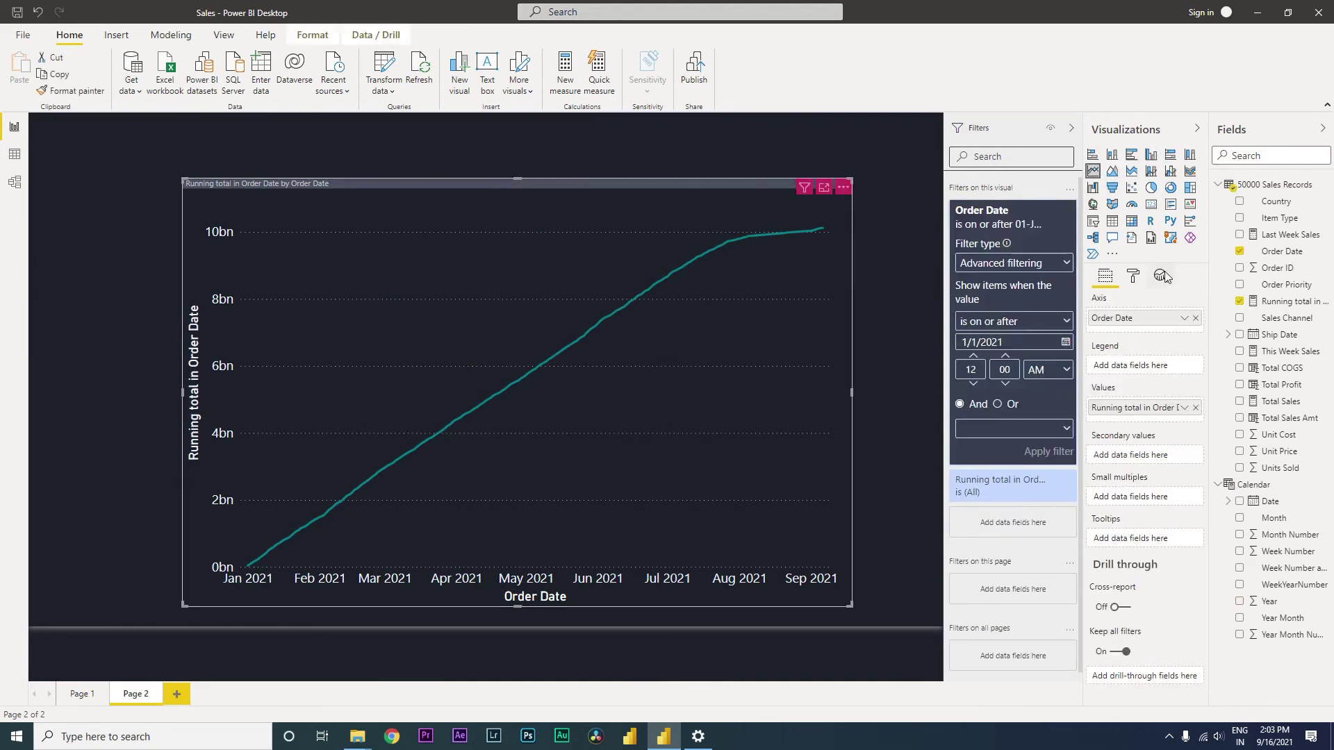
click(1134, 278)
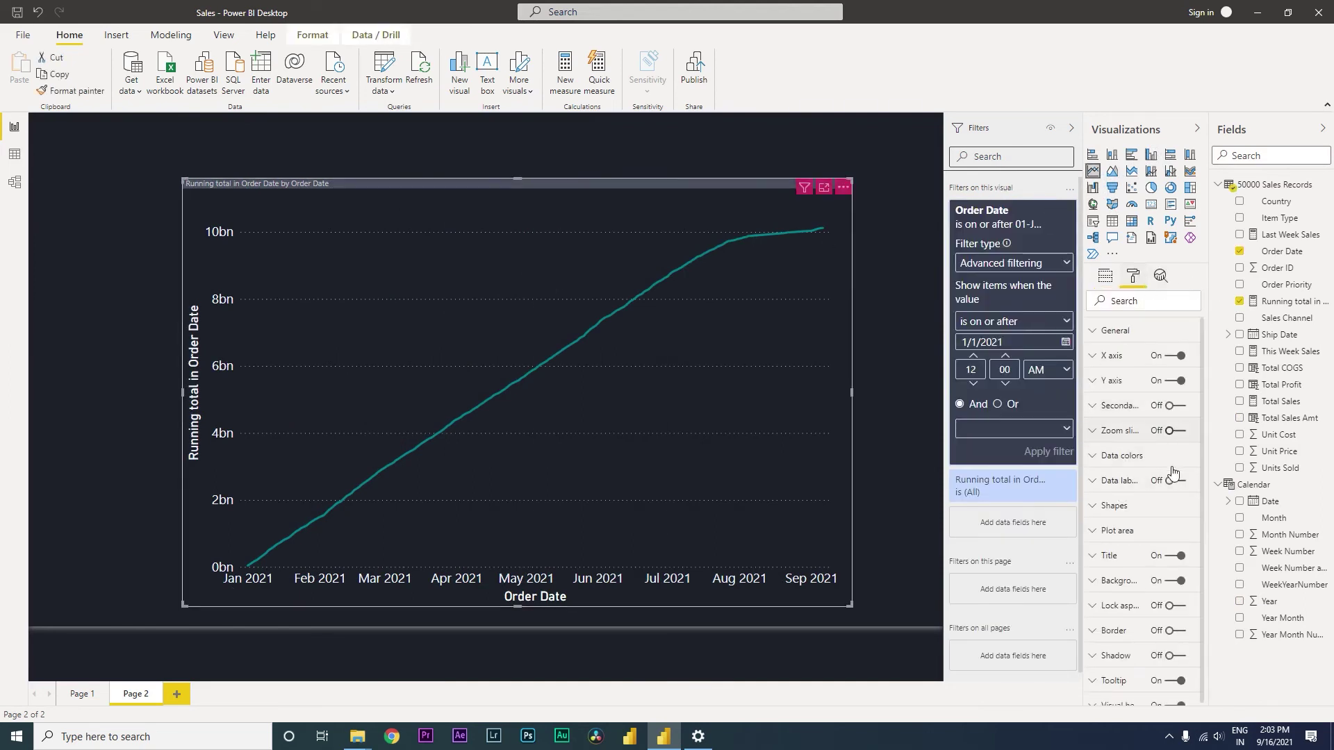
click(1174, 481)
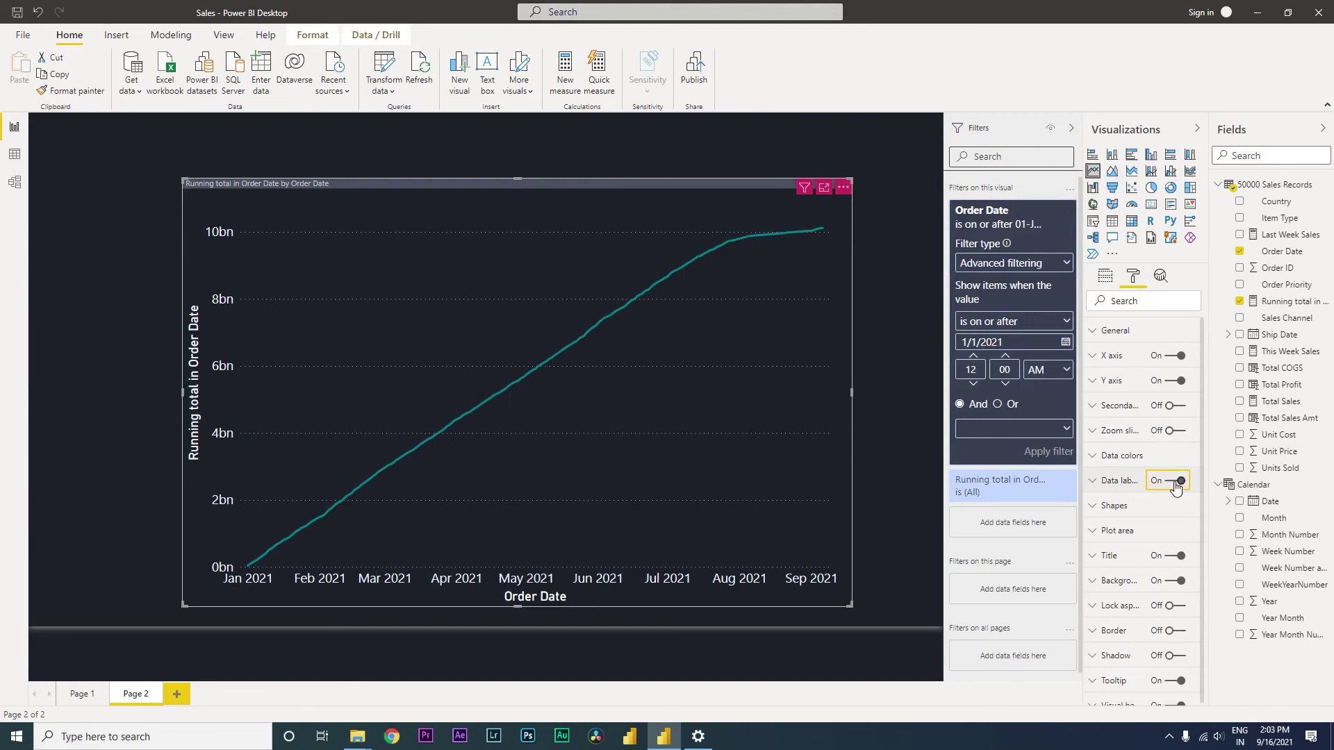